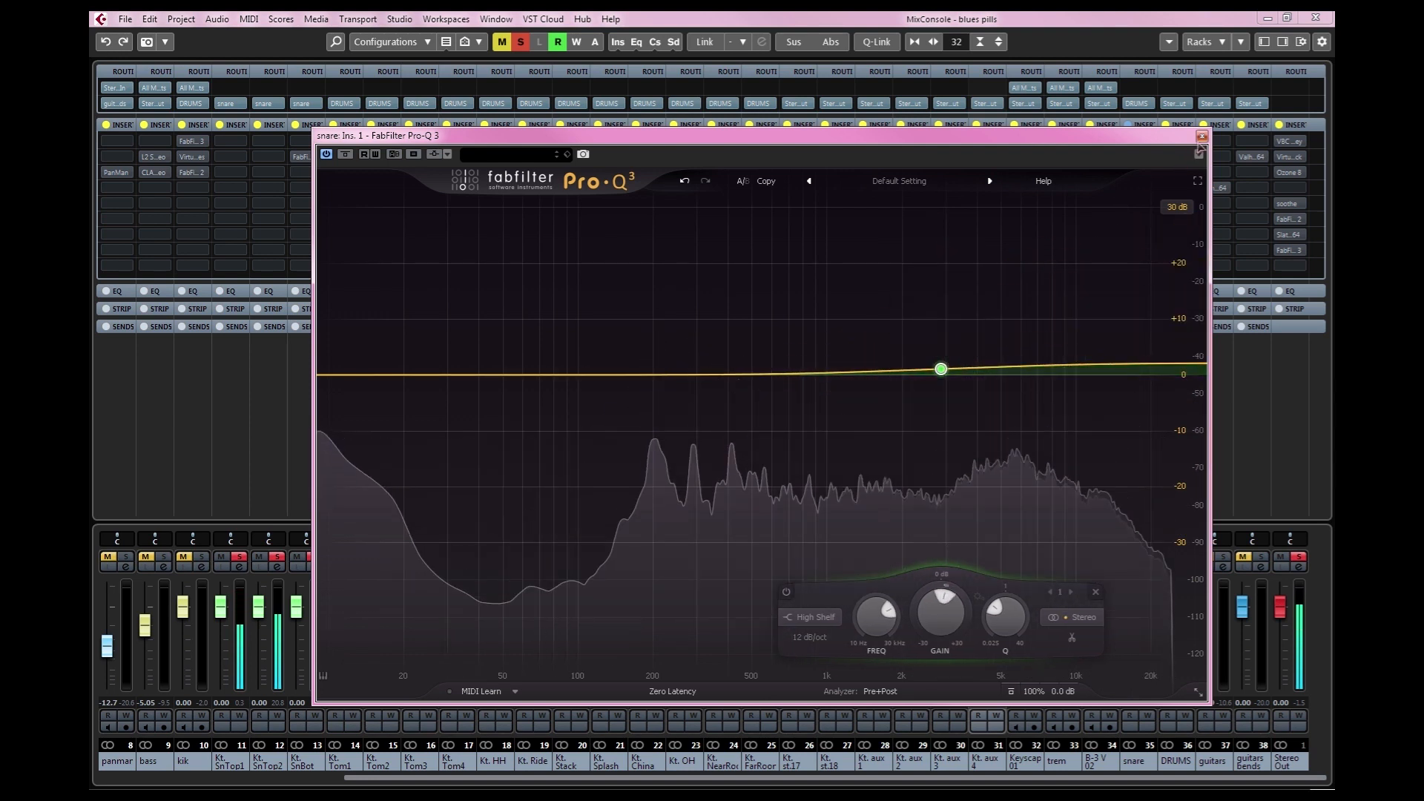
- Close the snare EQ, solo the gtrs channel and pull its Pro-Q 3 curve down around 4 kHz
click(1202, 136)
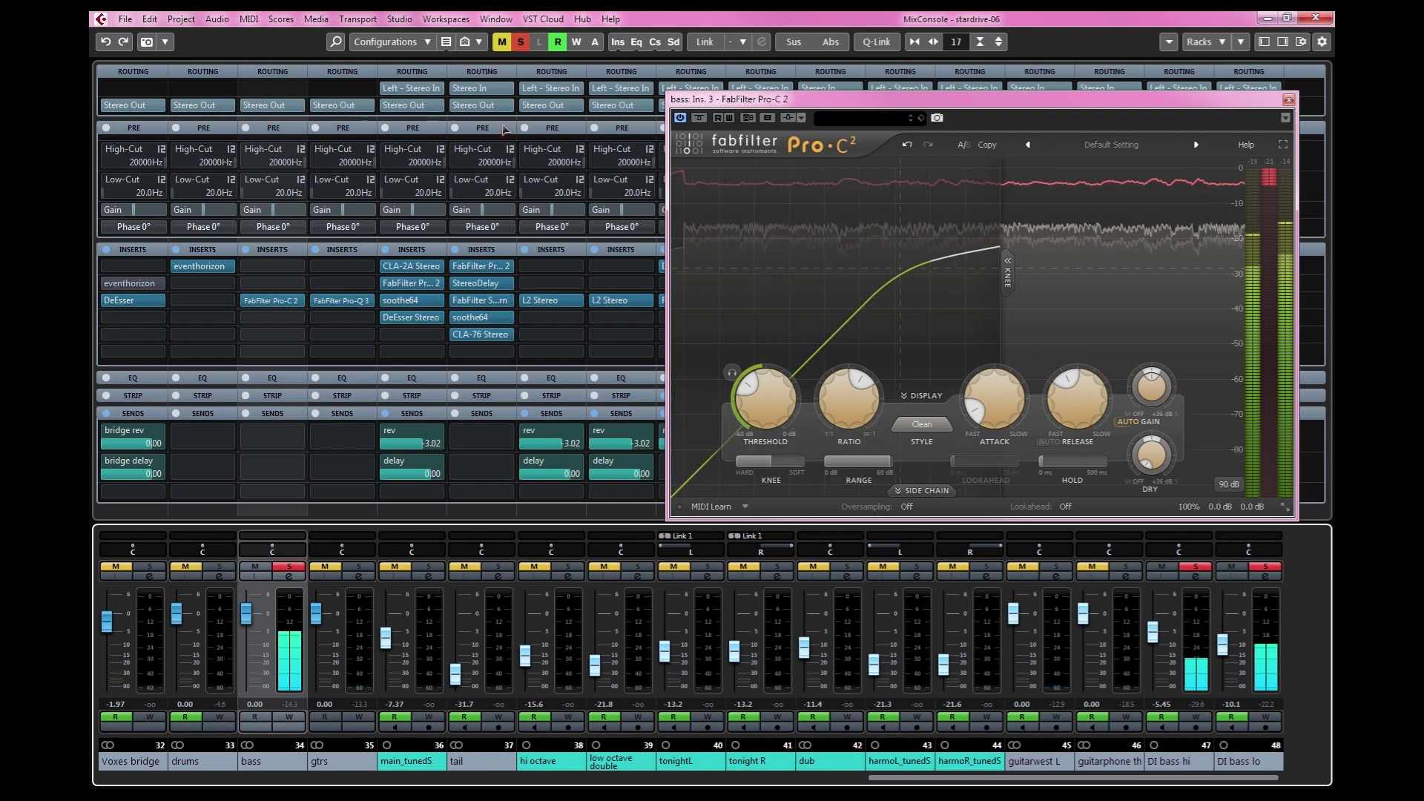
ctrl+click(359, 566)
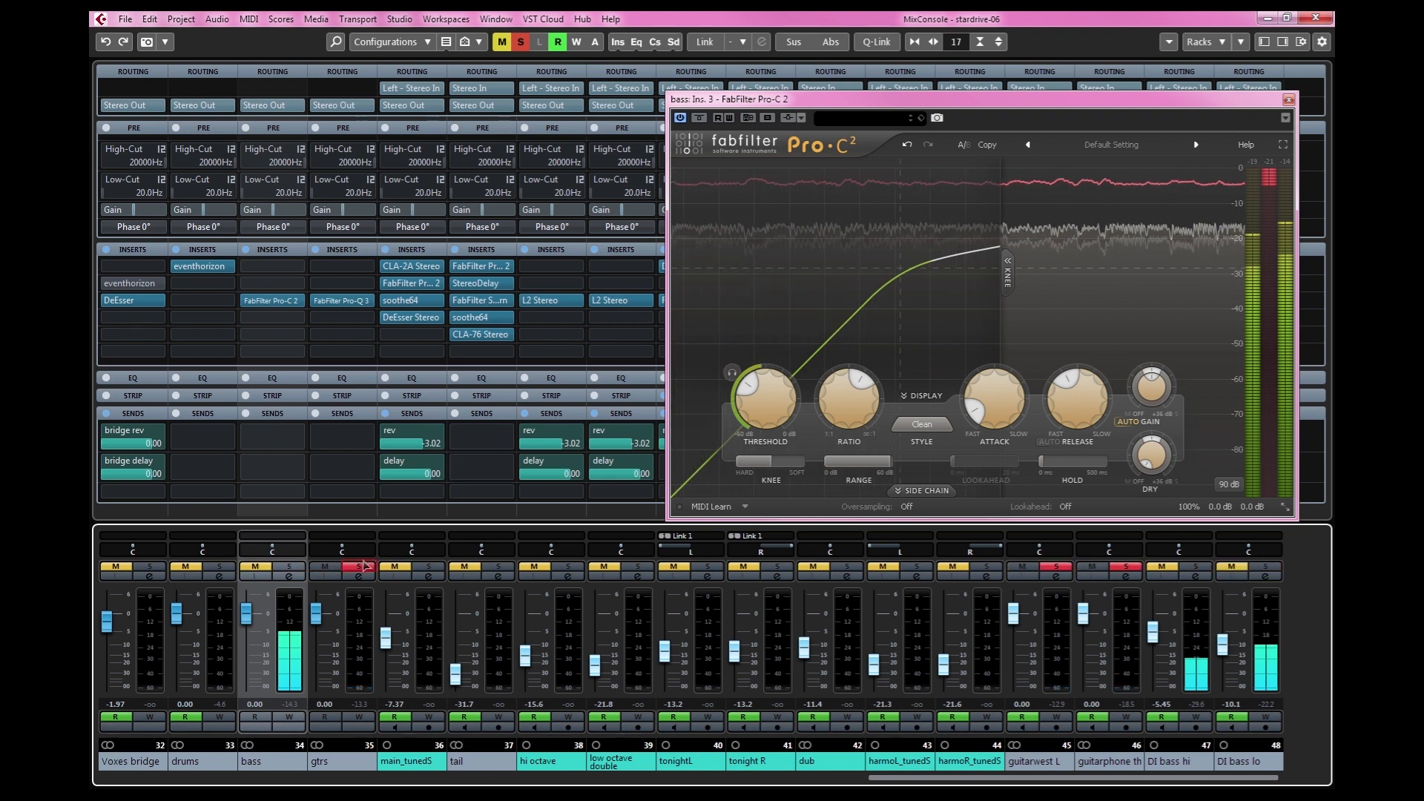
click(331, 302)
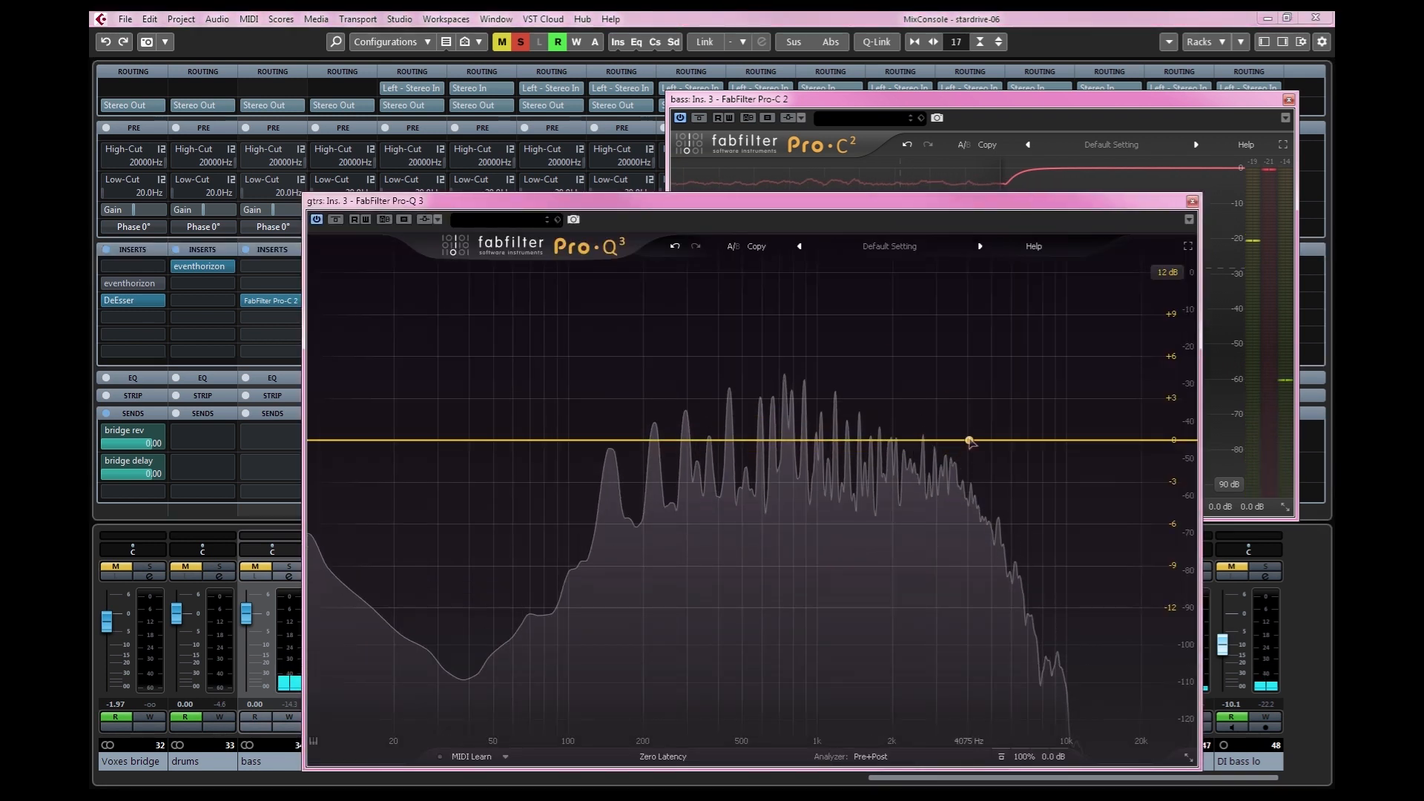
drag(970, 442, 967, 487)
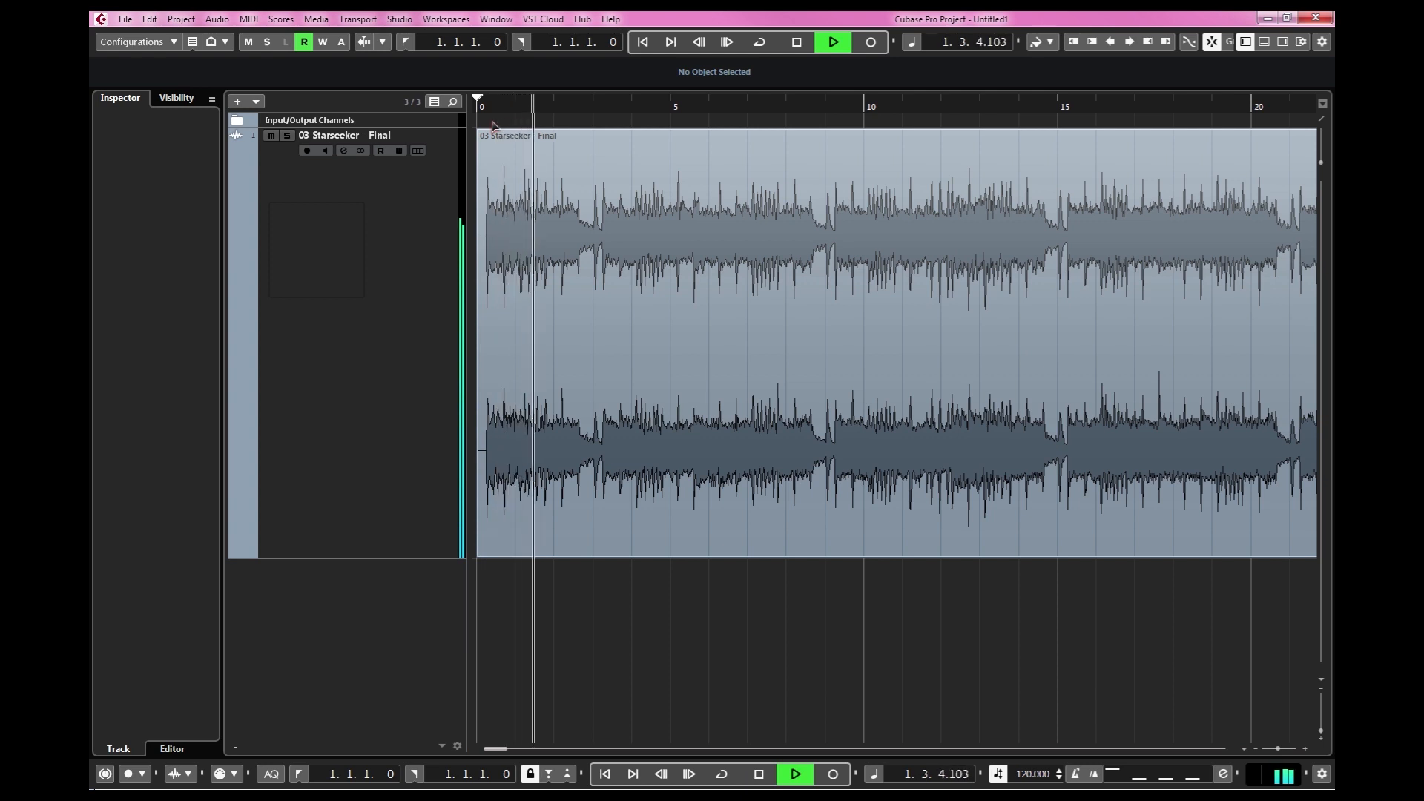
- Open the mixing console and go to the first channel's top insert slot
key(F3)
click(111, 110)
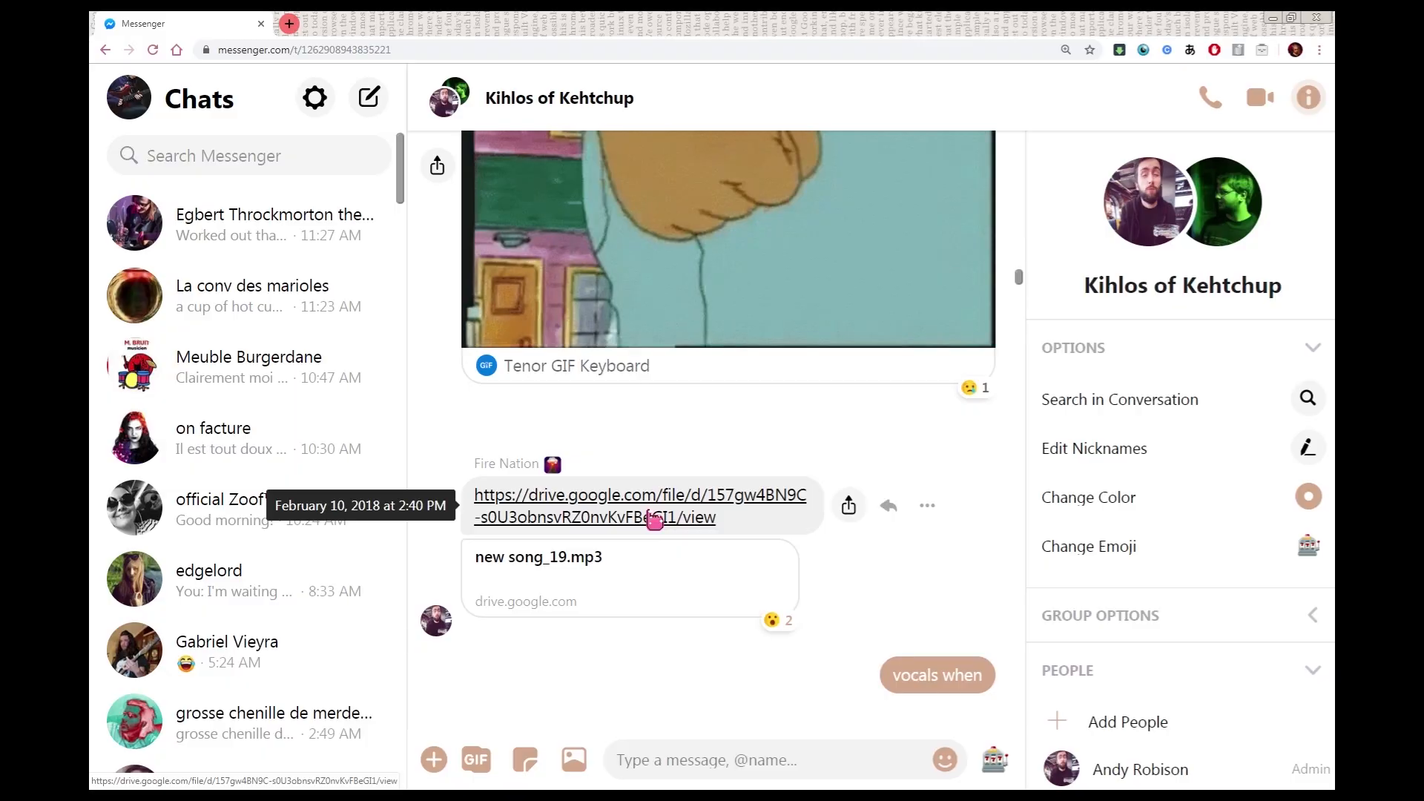
- Play the shared new song_19.mp3 from the chat's Google Drive link and return to the Messenger conversation
click(648, 509)
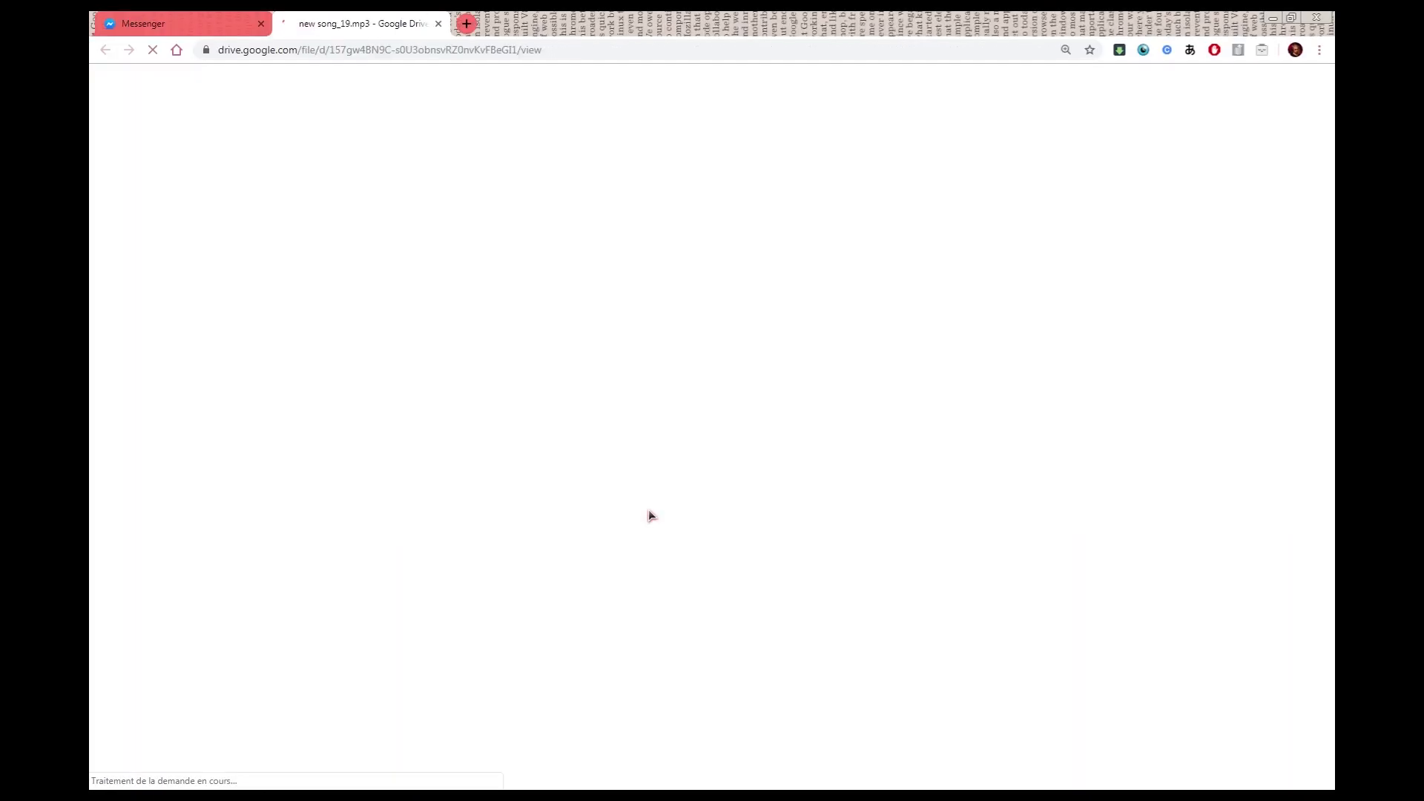
click(582, 334)
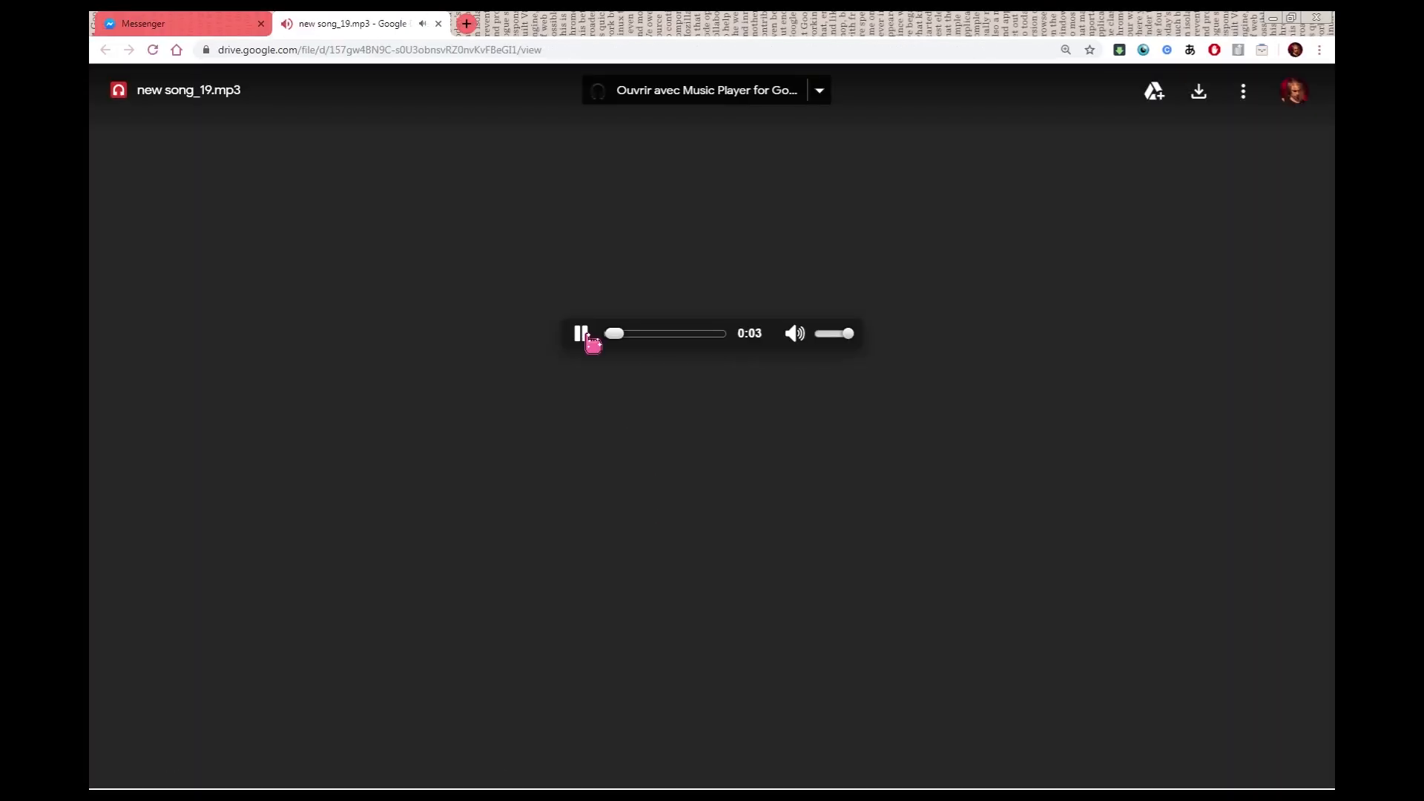
click(158, 19)
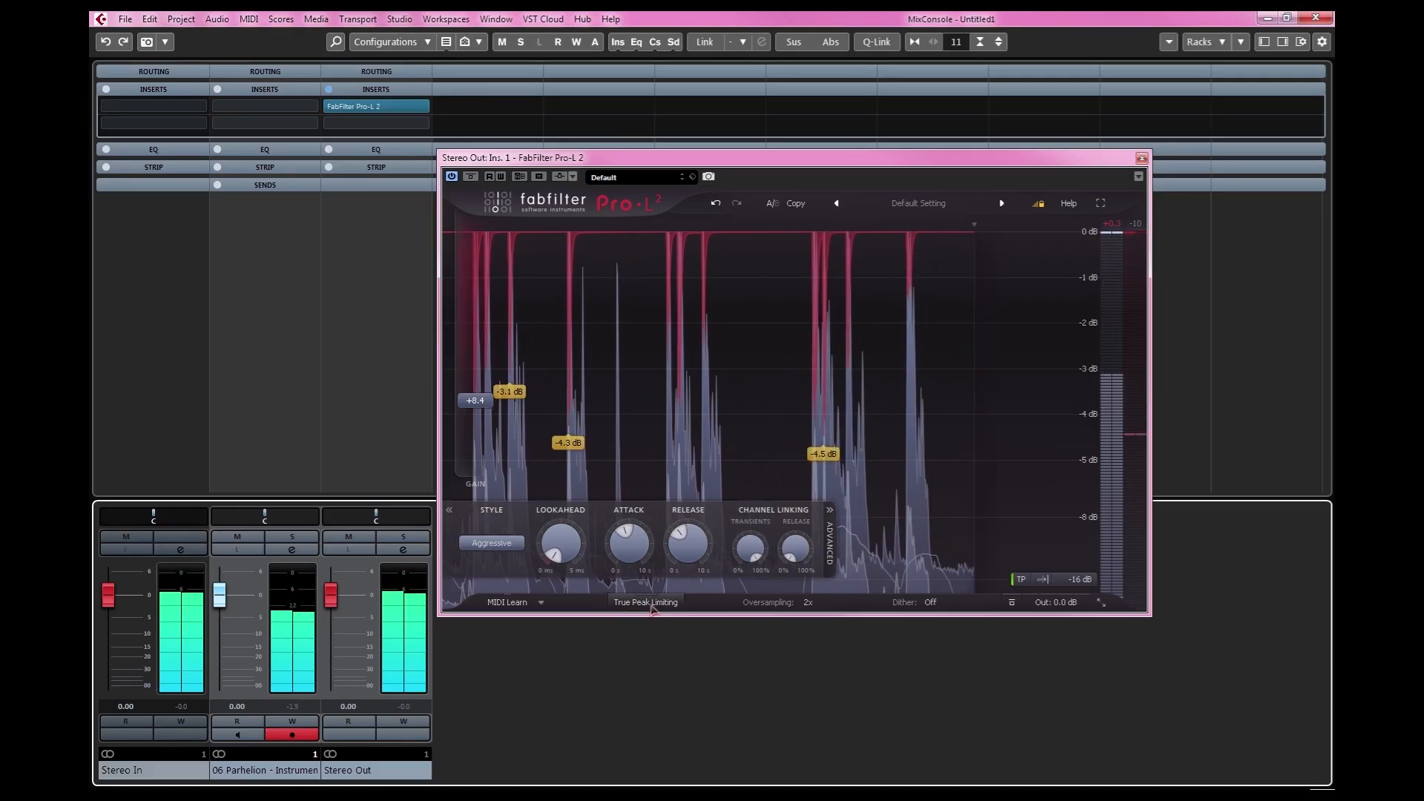
- Toggle True Peak Limiting in the Stereo Out channel's FabFilter Pro-L 2
click(645, 602)
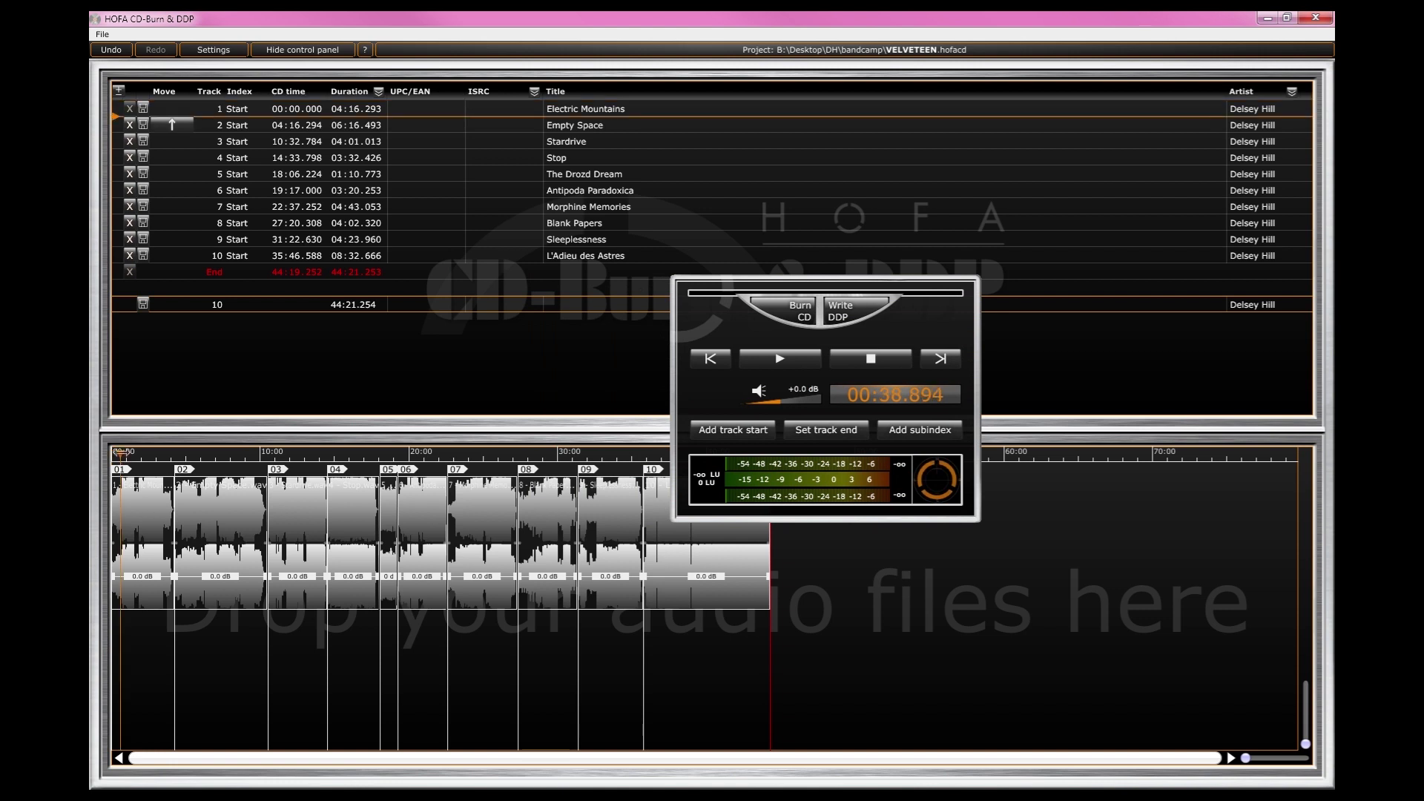
- Select track 2, Empty Space, in the CD track list
click(243, 128)
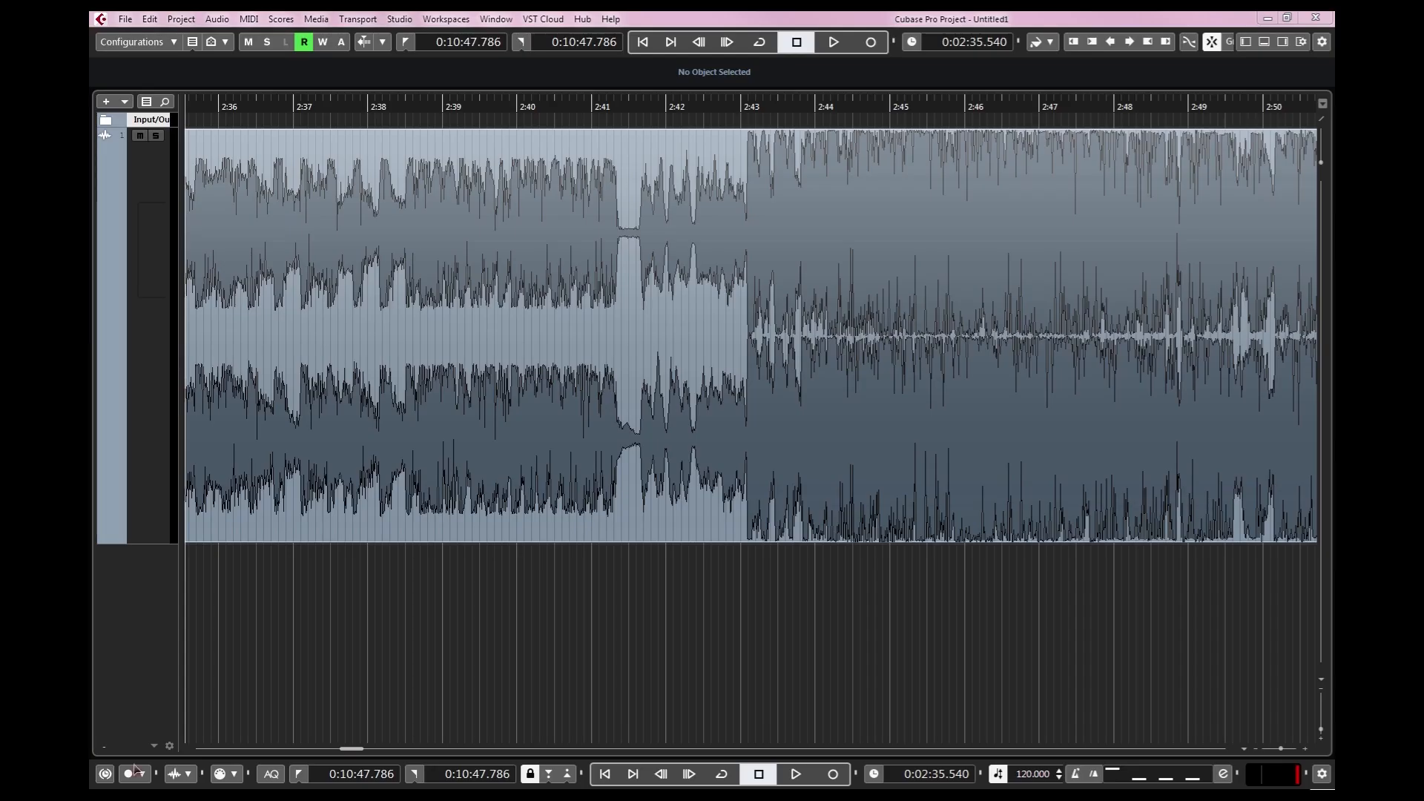
- Play the audio from about 2:35 in the Cubase project
key(space)
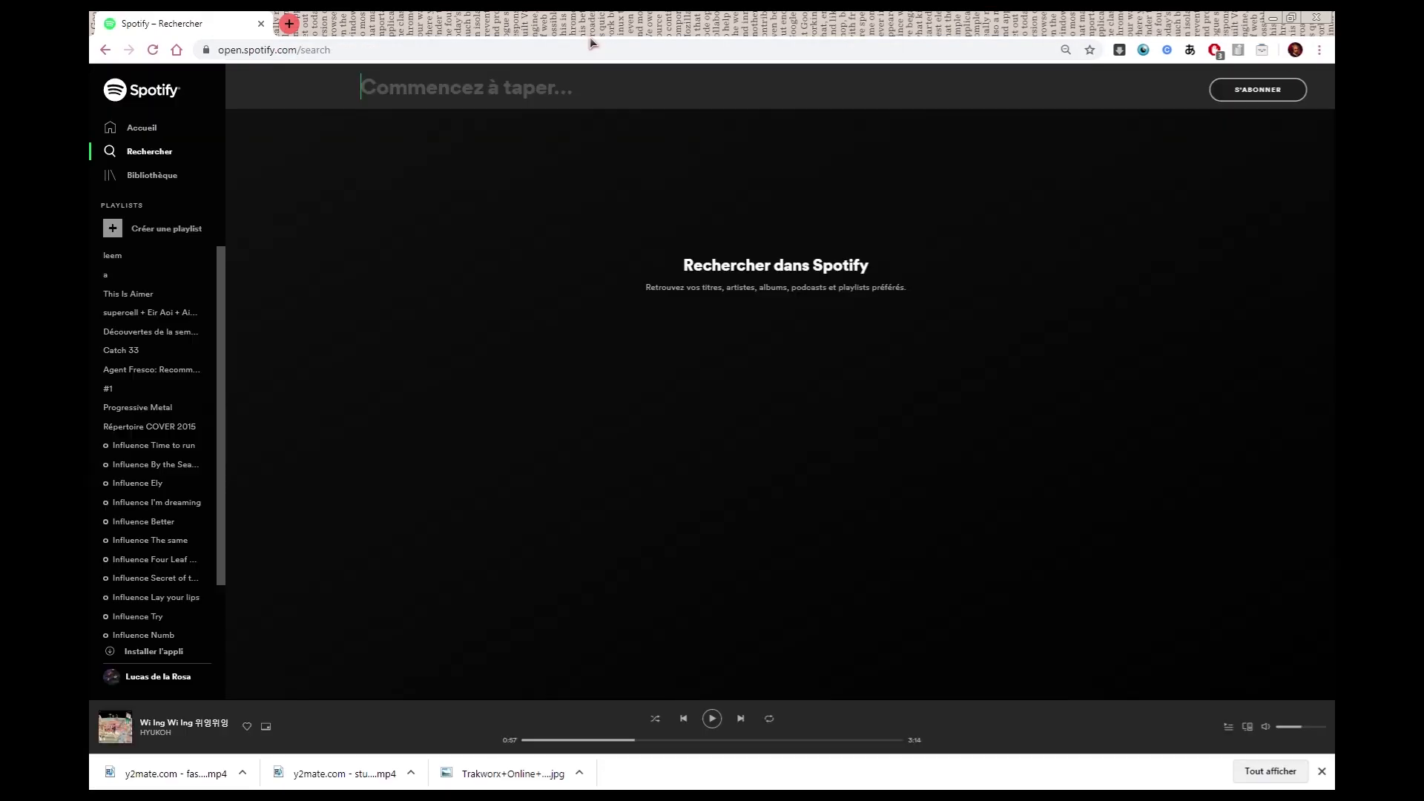
- Search Spotify for ihlo, browse the band's artist page and view its similar artists
text(ihlo)
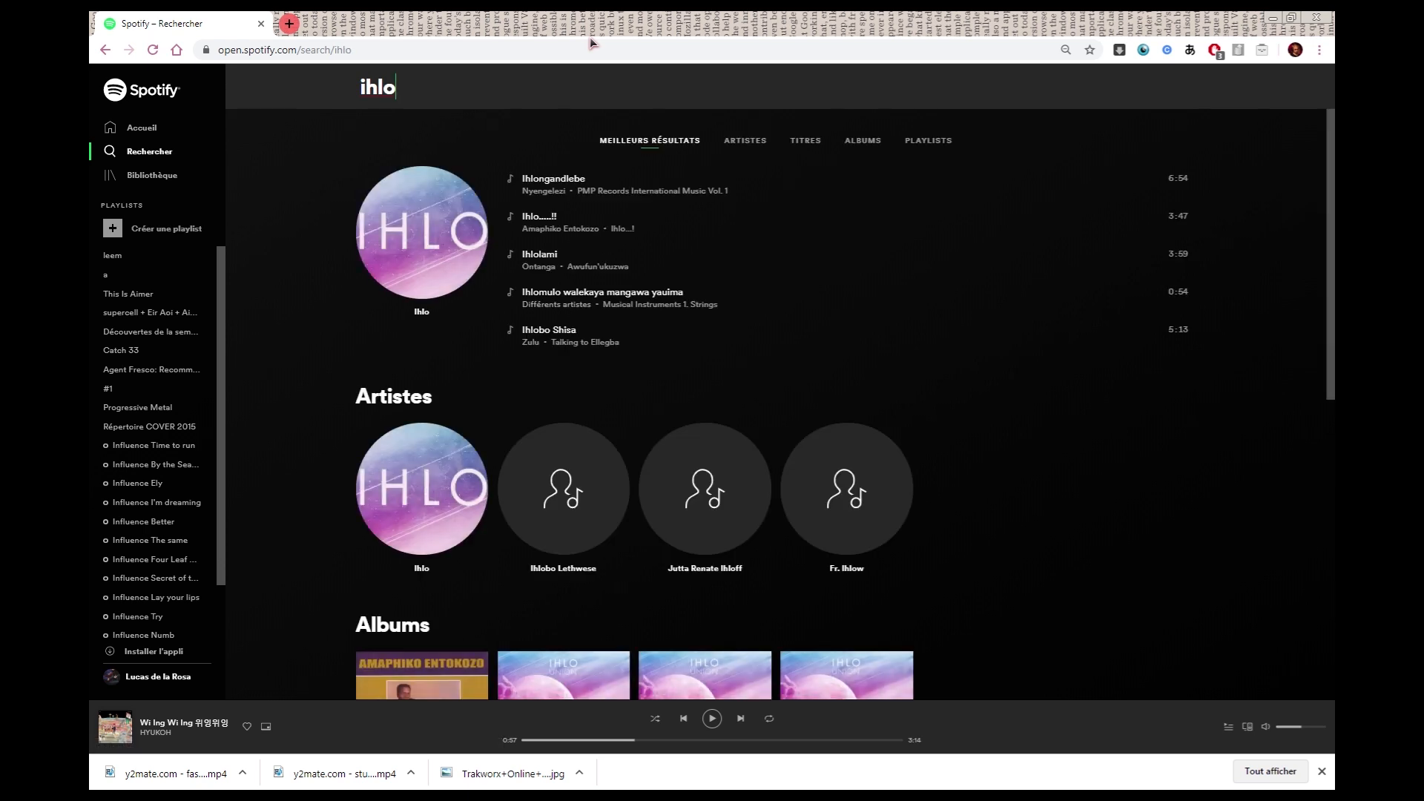
click(452, 239)
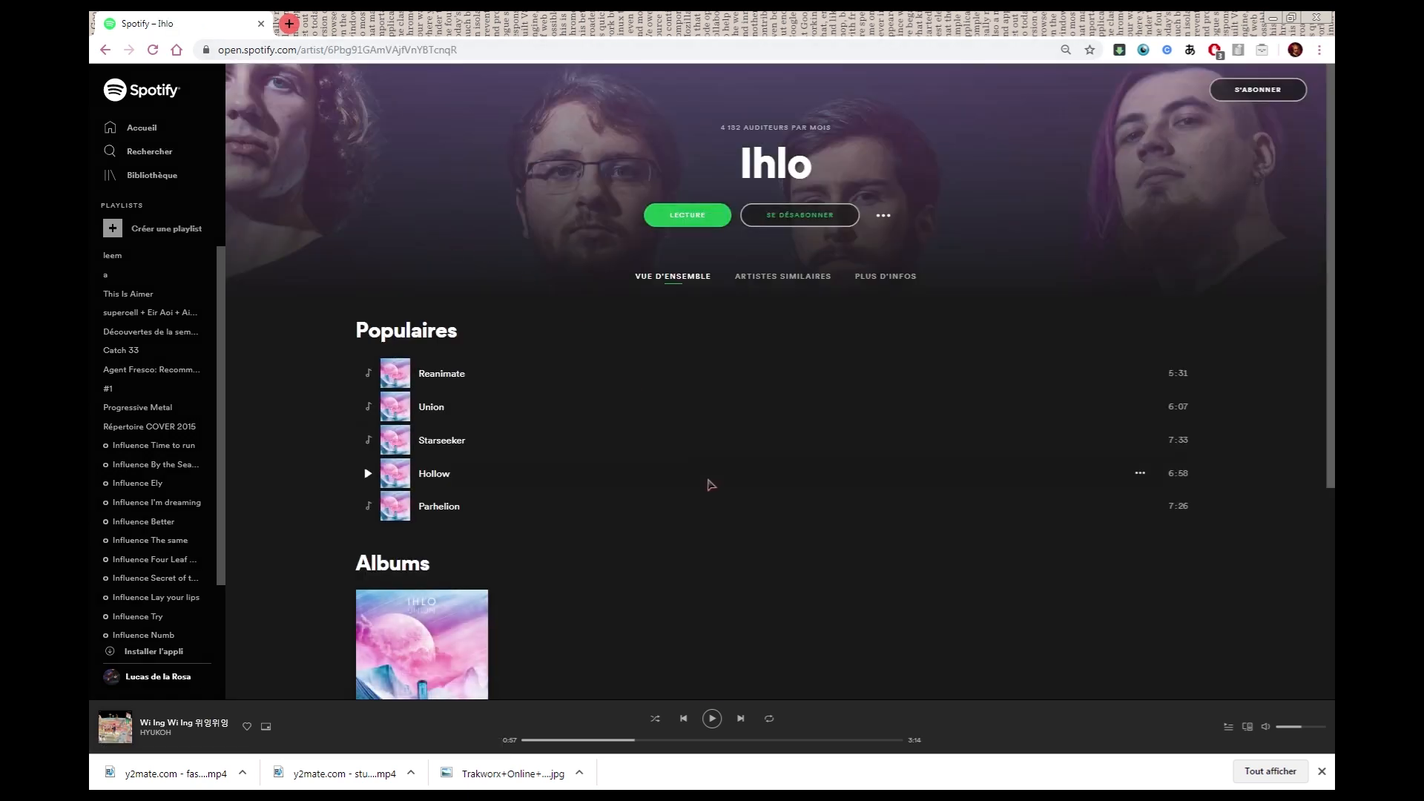
scroll(727, 540, down, 2)
scroll(727, 539, down, 2)
scroll(727, 539, up, 4)
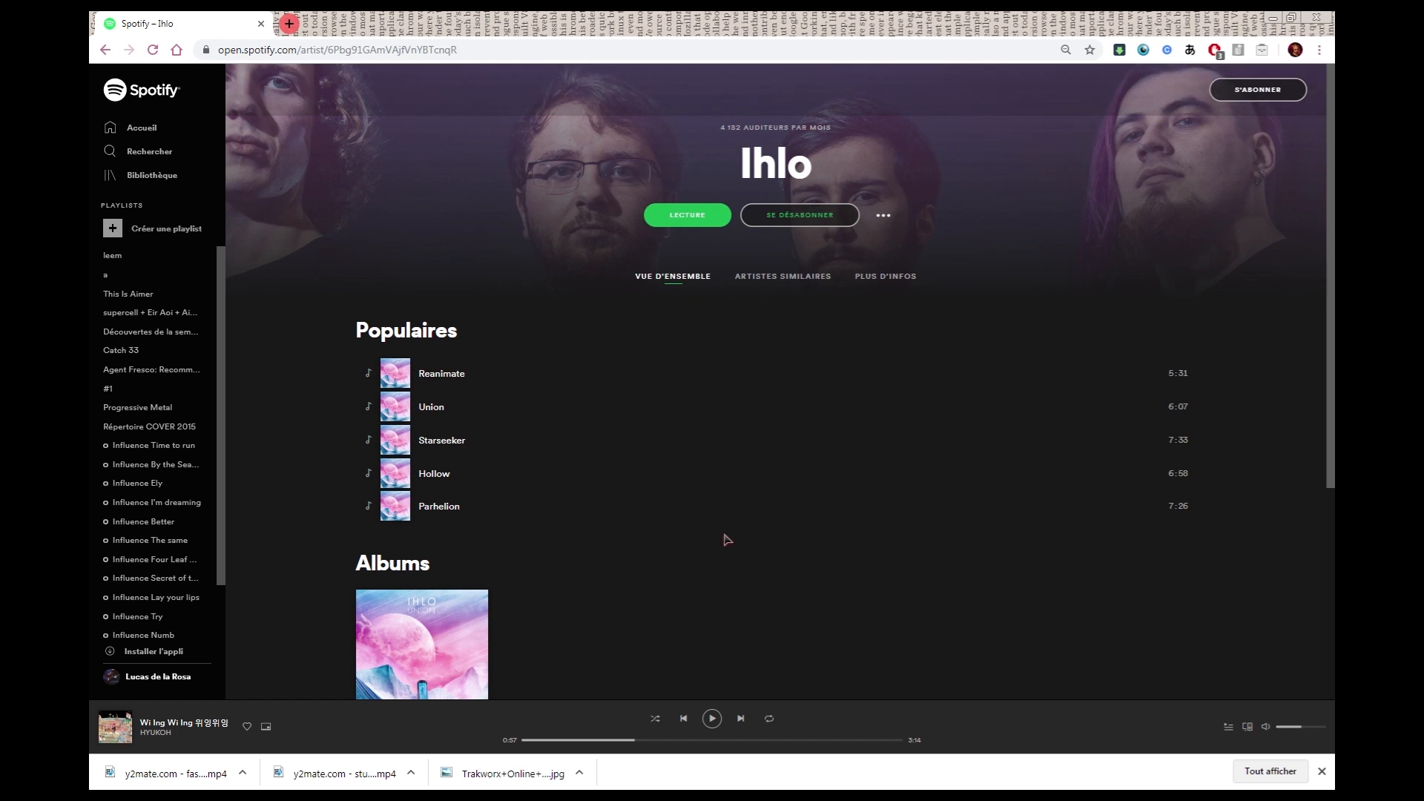
click(782, 276)
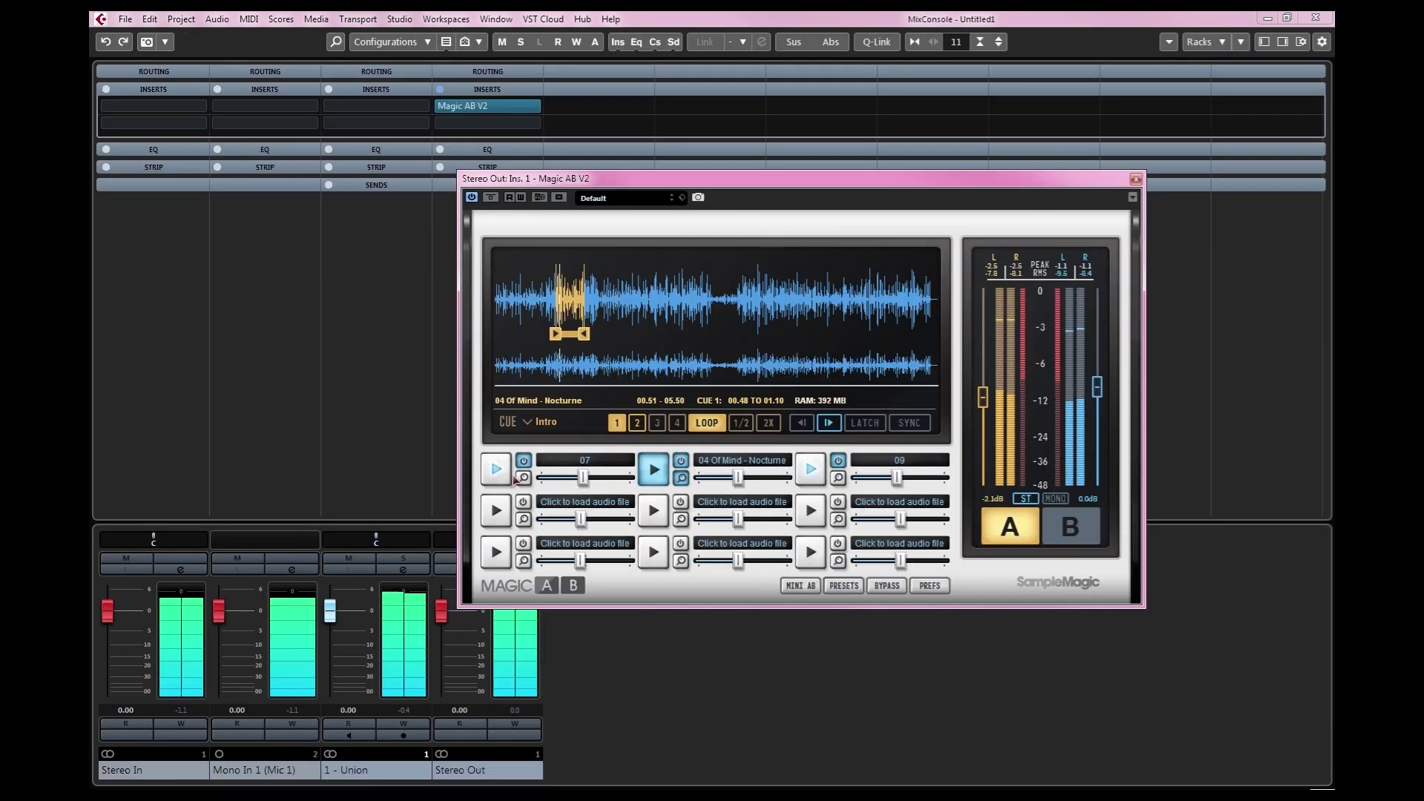
- Audition the loaded reference tracks 07, 04 Of Mind - Nocturne and 09 in Magic AB
click(511, 477)
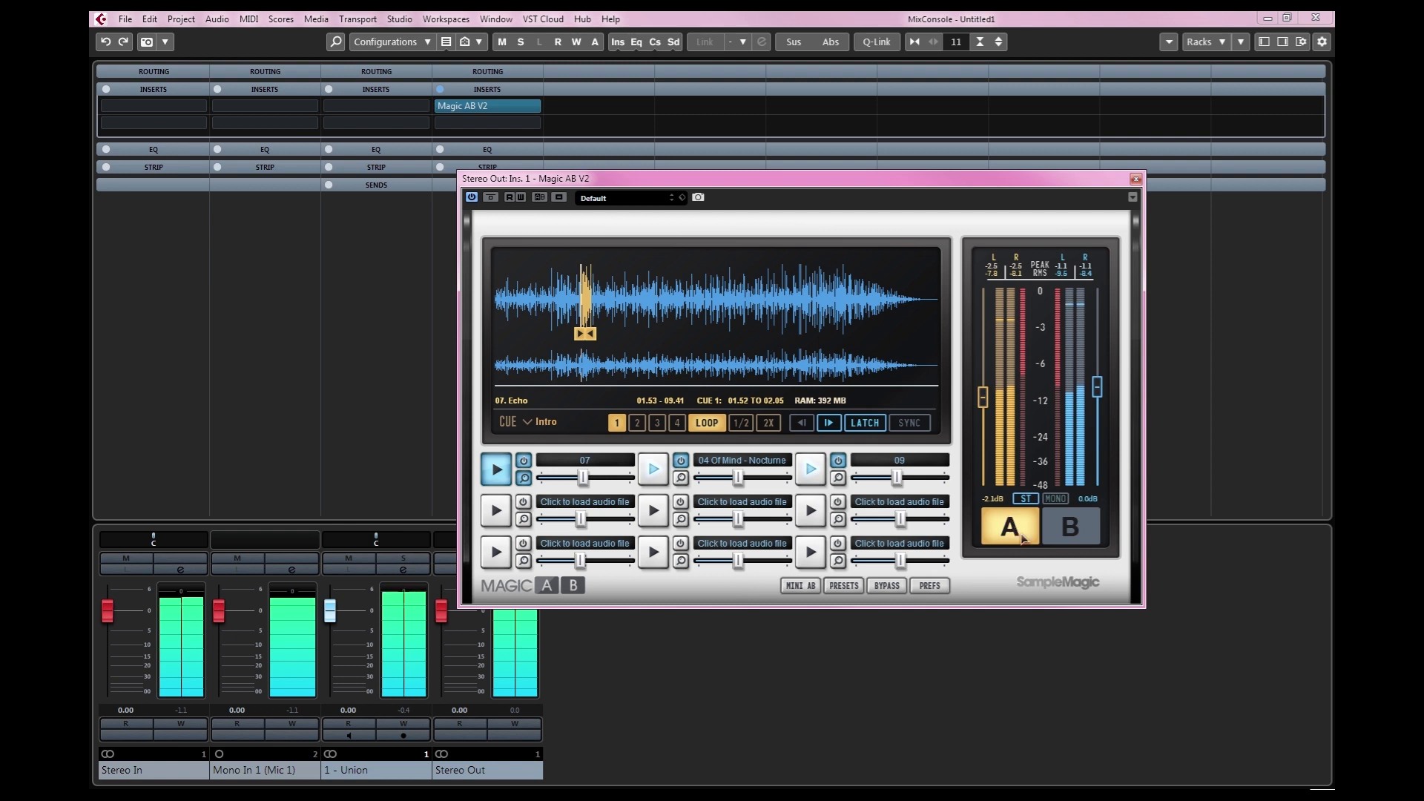
click(656, 473)
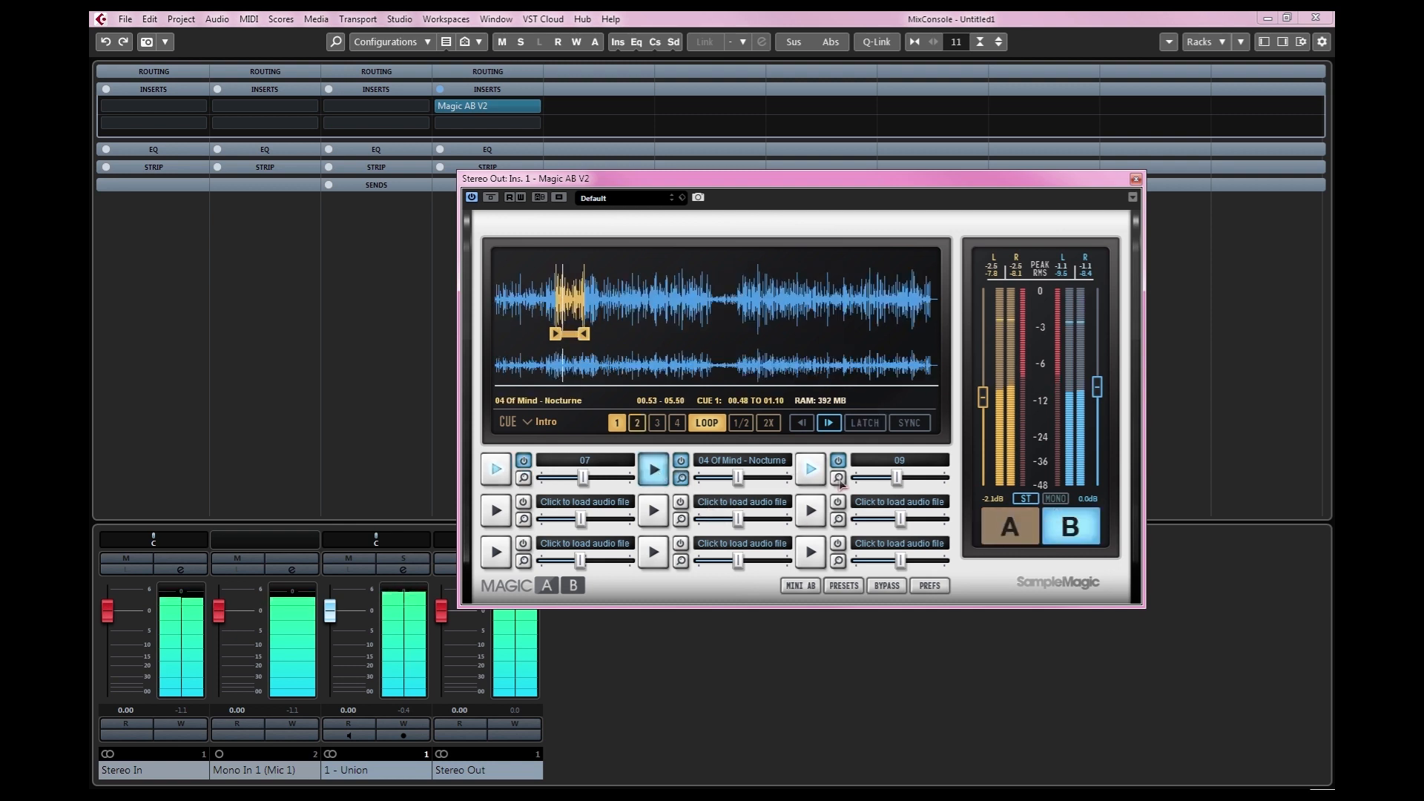
click(811, 472)
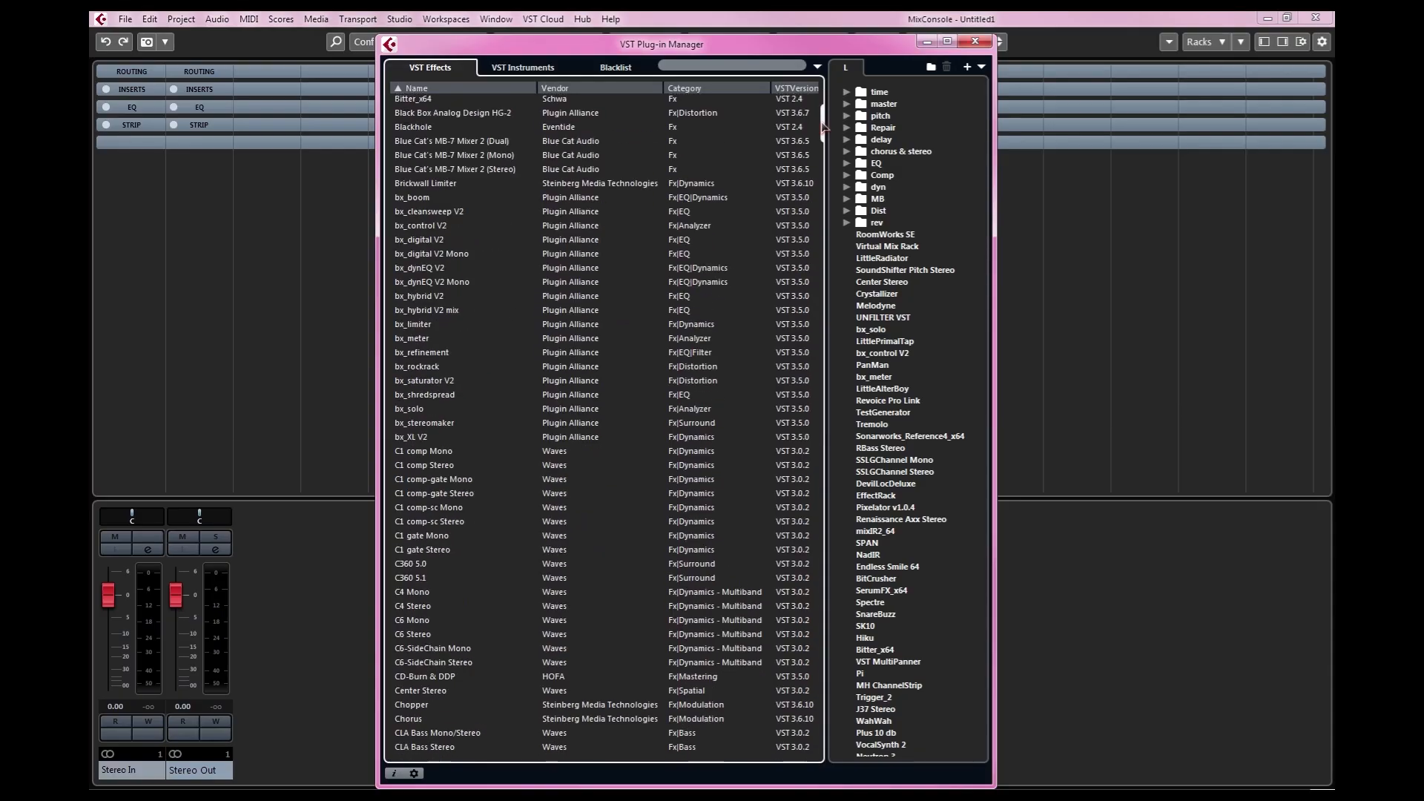
- Look through the list of installed VST effects in the VST Plug-in Manager
drag(822, 169, 826, 712)
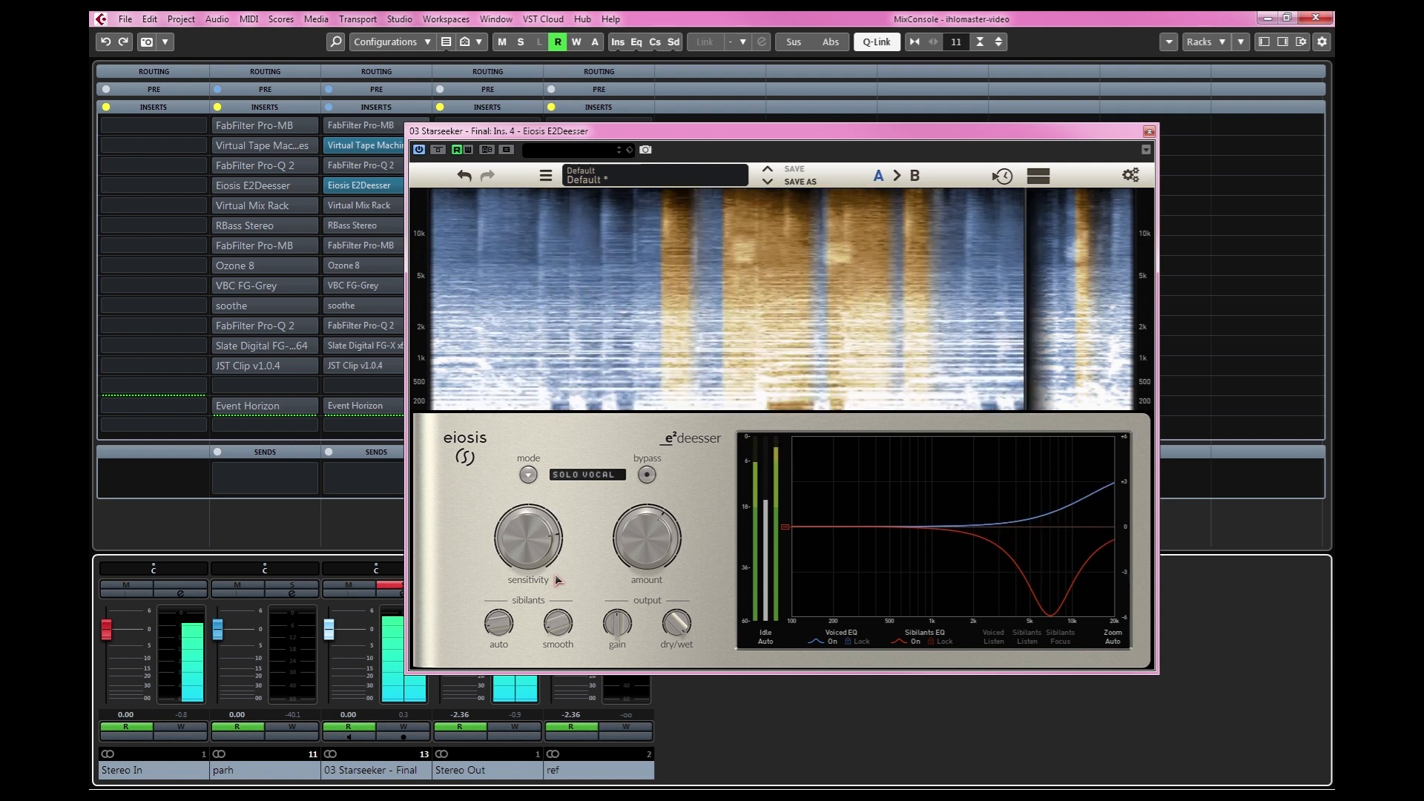
mouse_move(642, 552)
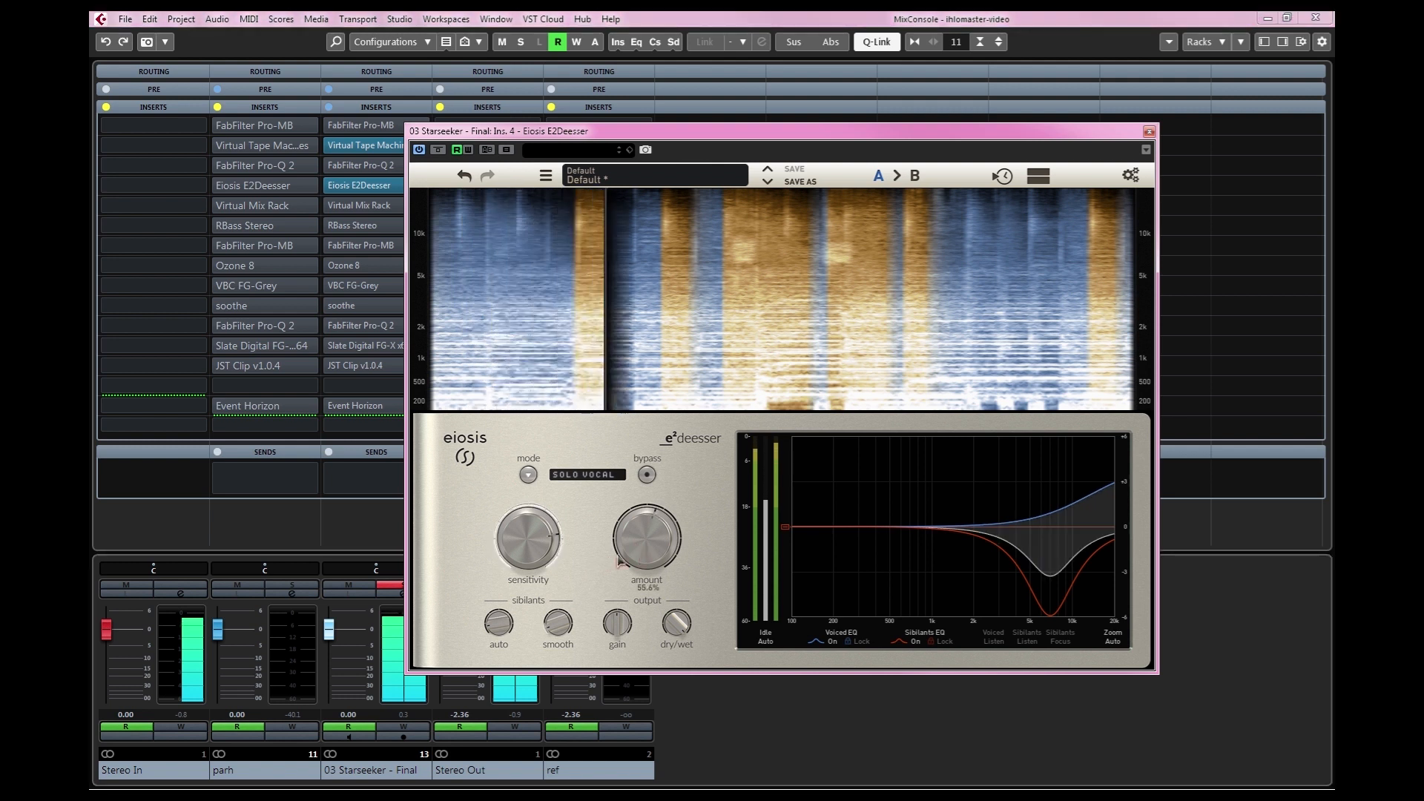
mouse_move(525, 569)
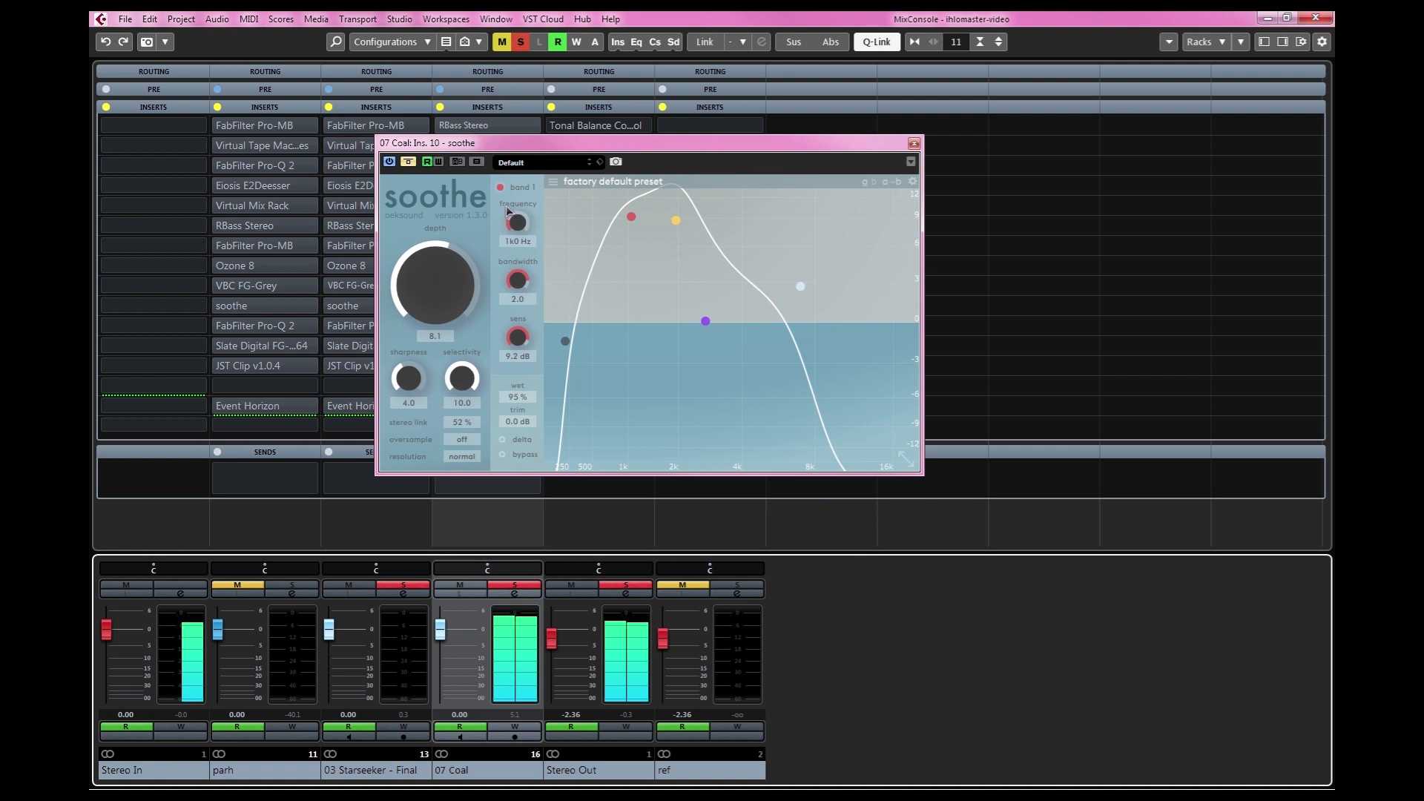
- Take soothe on the 07 Coal channel out of bypass and audition its delta signal
click(410, 162)
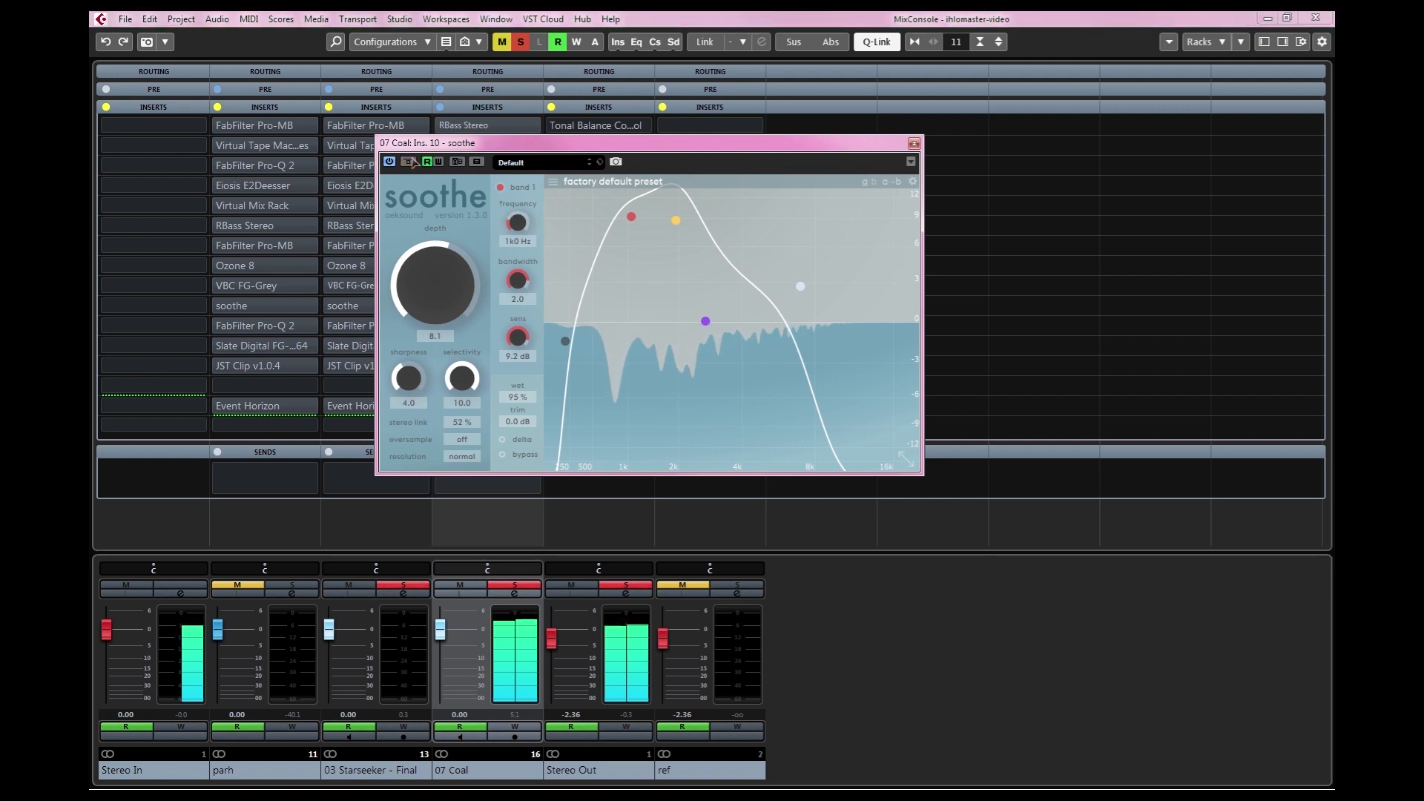
click(502, 439)
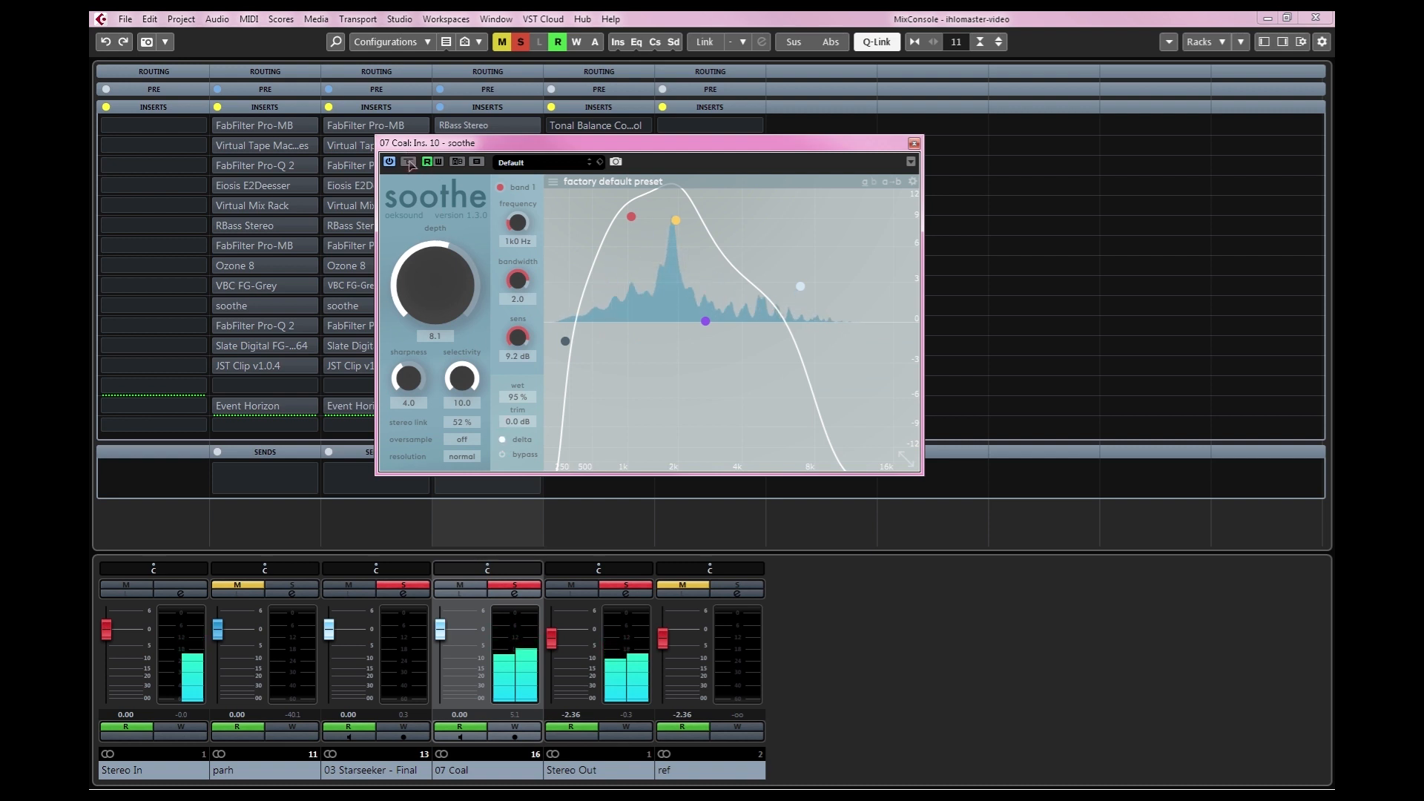
click(502, 441)
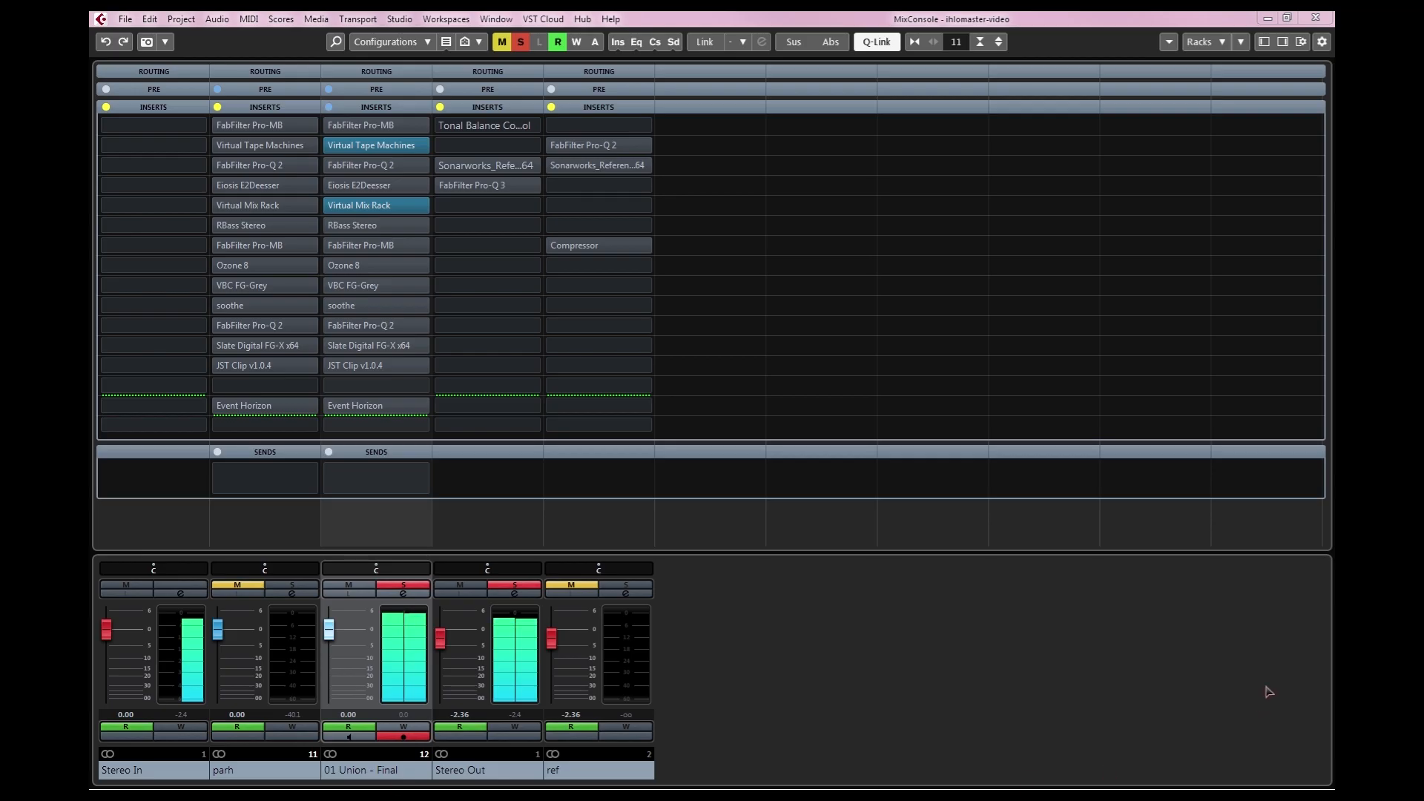
- Set the Virtual Tape Machines input on the 01 Union - Final channel to -17.5 dB
click(1180, 711)
drag(491, 398, 481, 373)
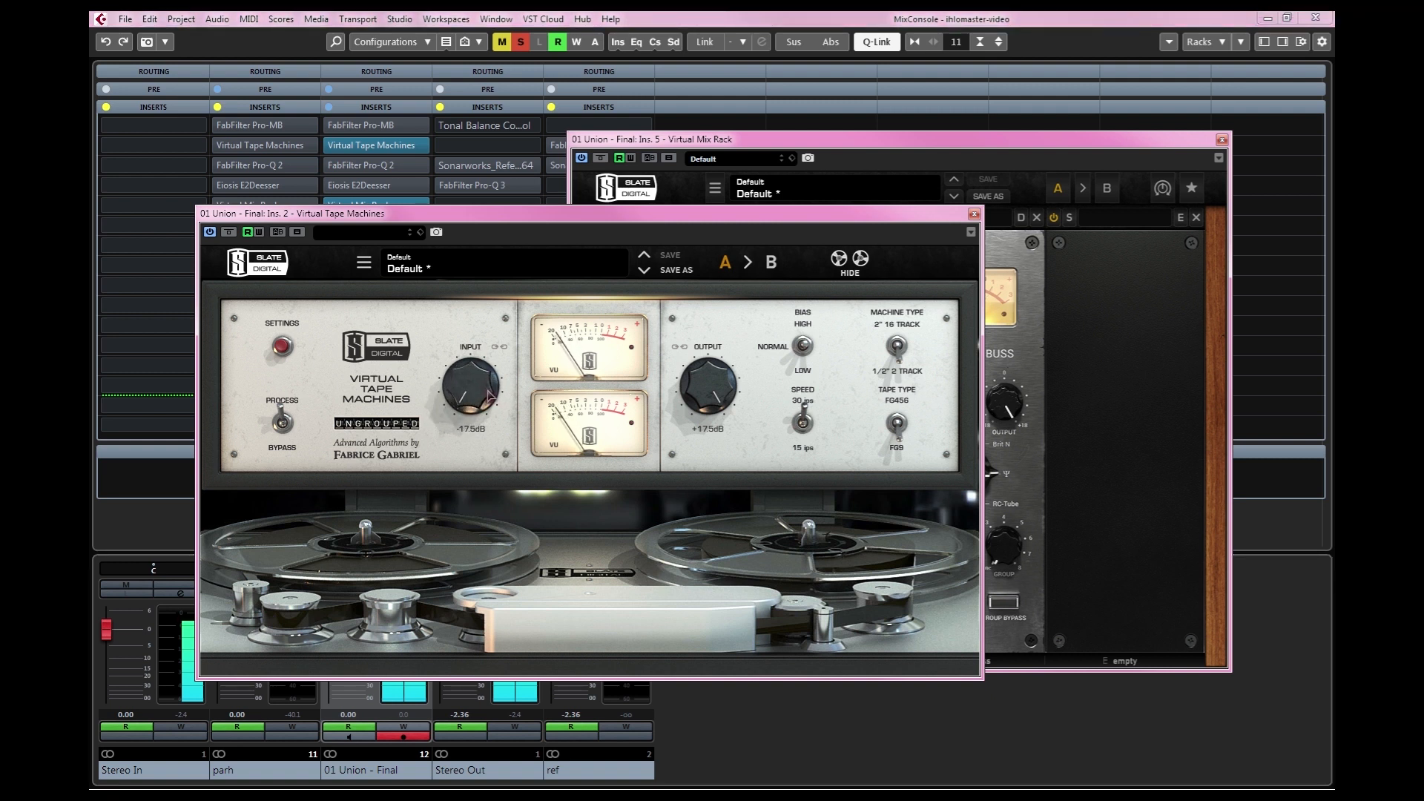
- Adjust the Virtual Mixbuss input level in the Virtual Mix Rack and move the plug-in window aside
click(882, 147)
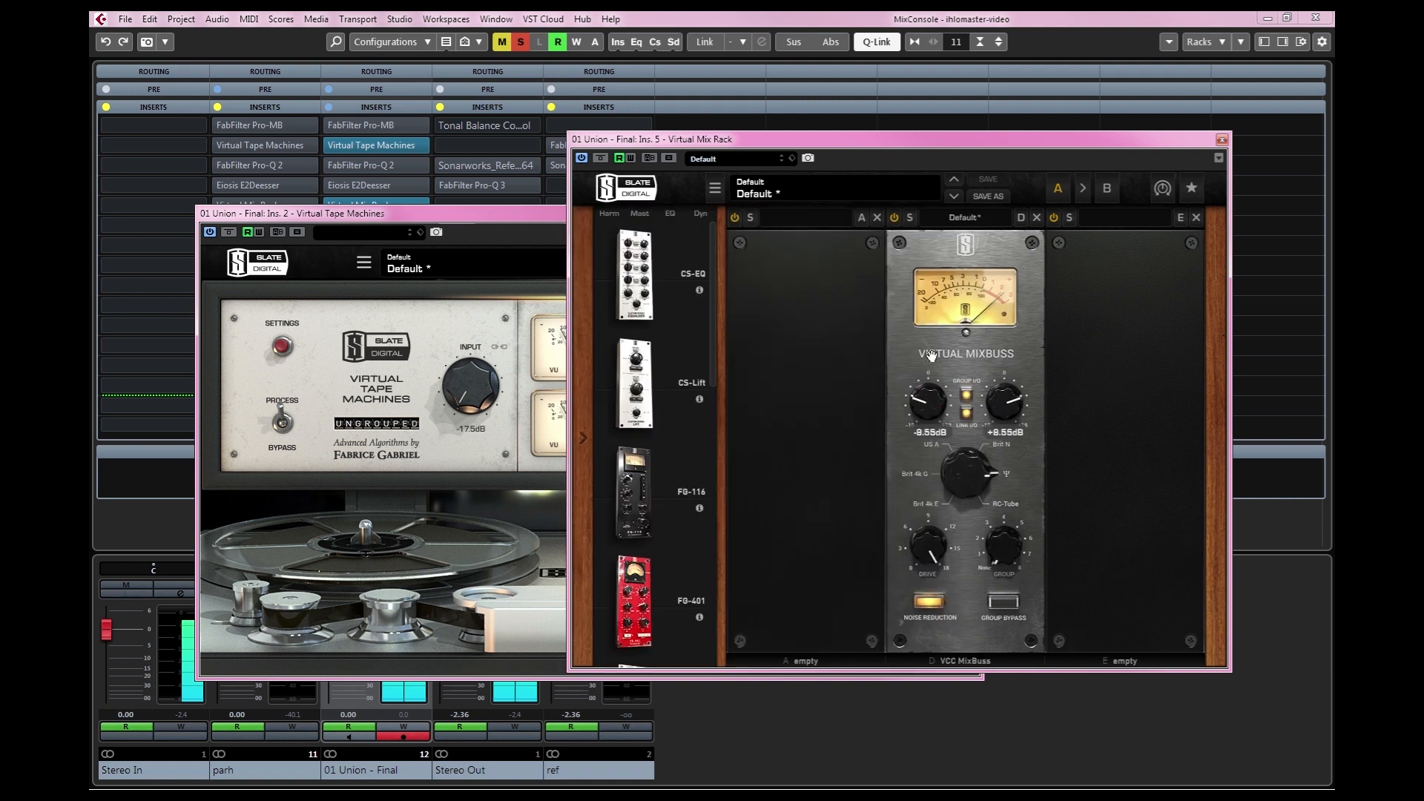
drag(929, 344, 927, 236)
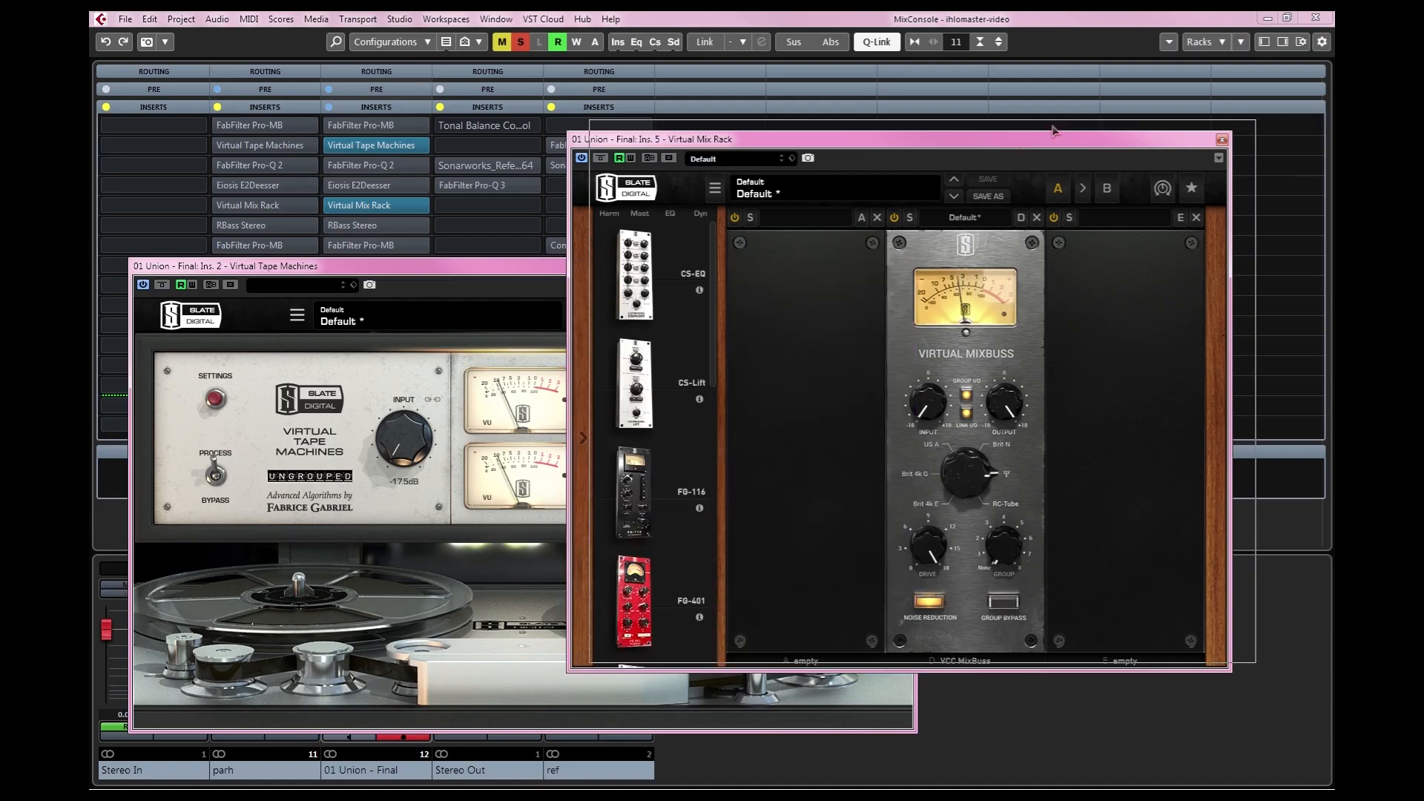
drag(1053, 130, 1125, 65)
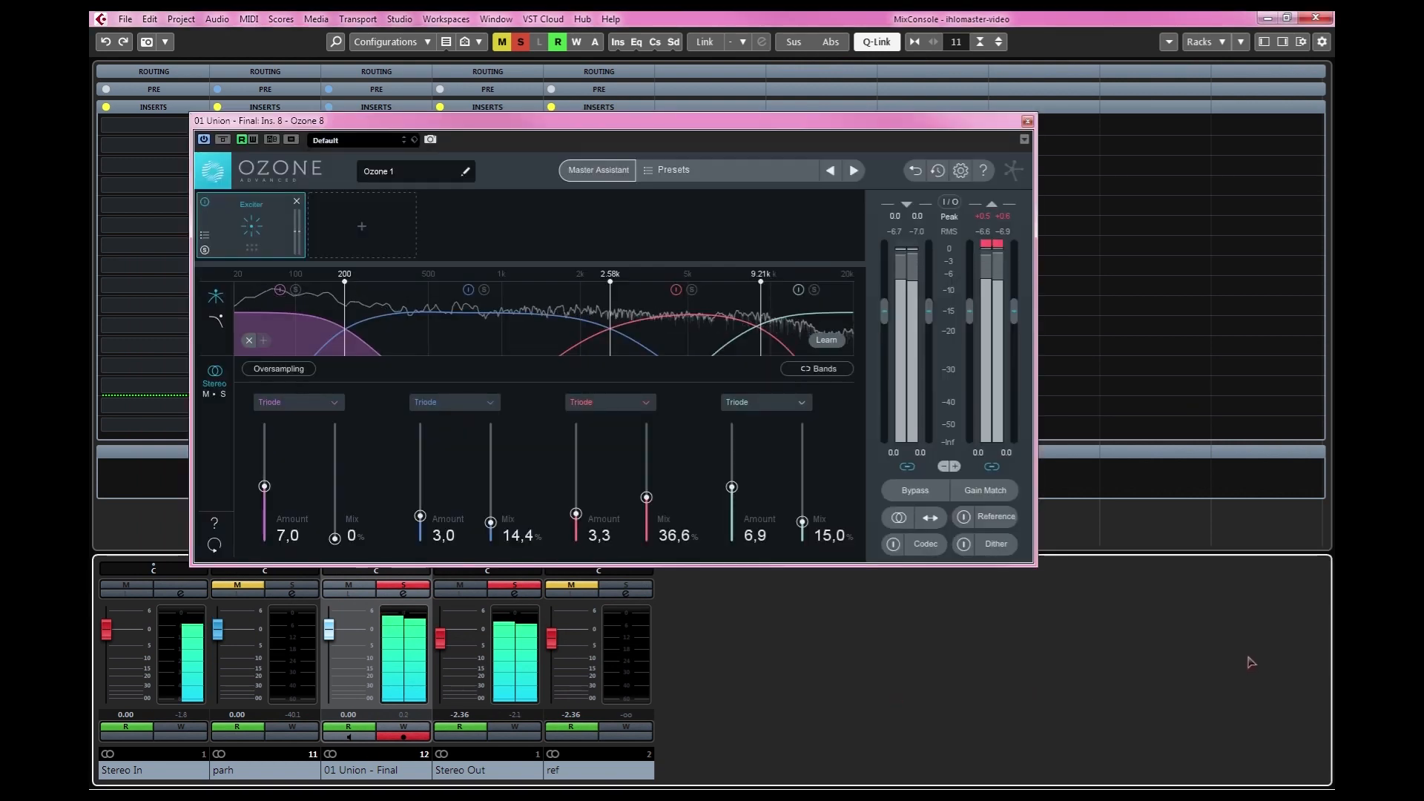
- Set the highest band of the Ozone 8 Exciter to amount 5.9 and mix about 36 %, after trying 100 % mix
drag(805, 526, 808, 398)
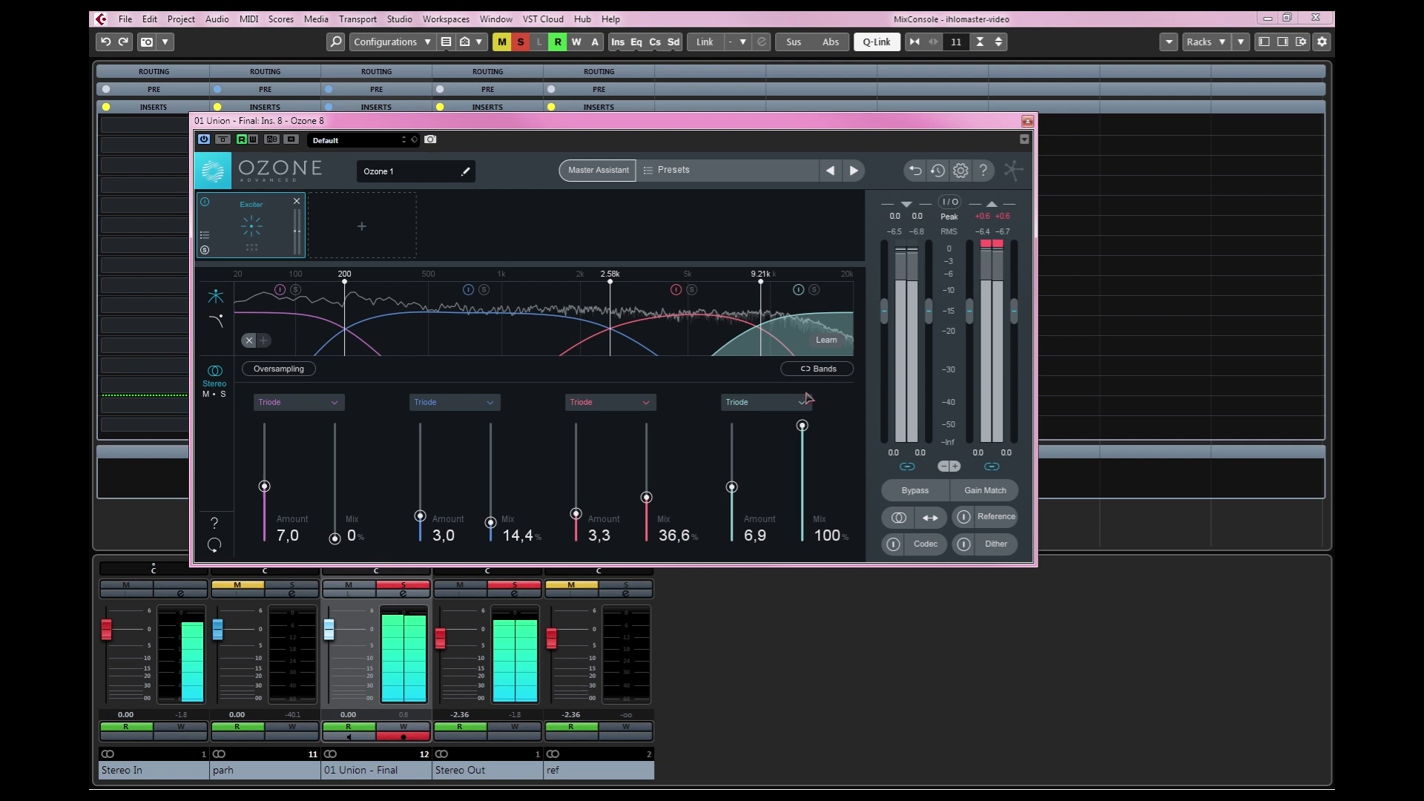
drag(748, 485, 736, 322)
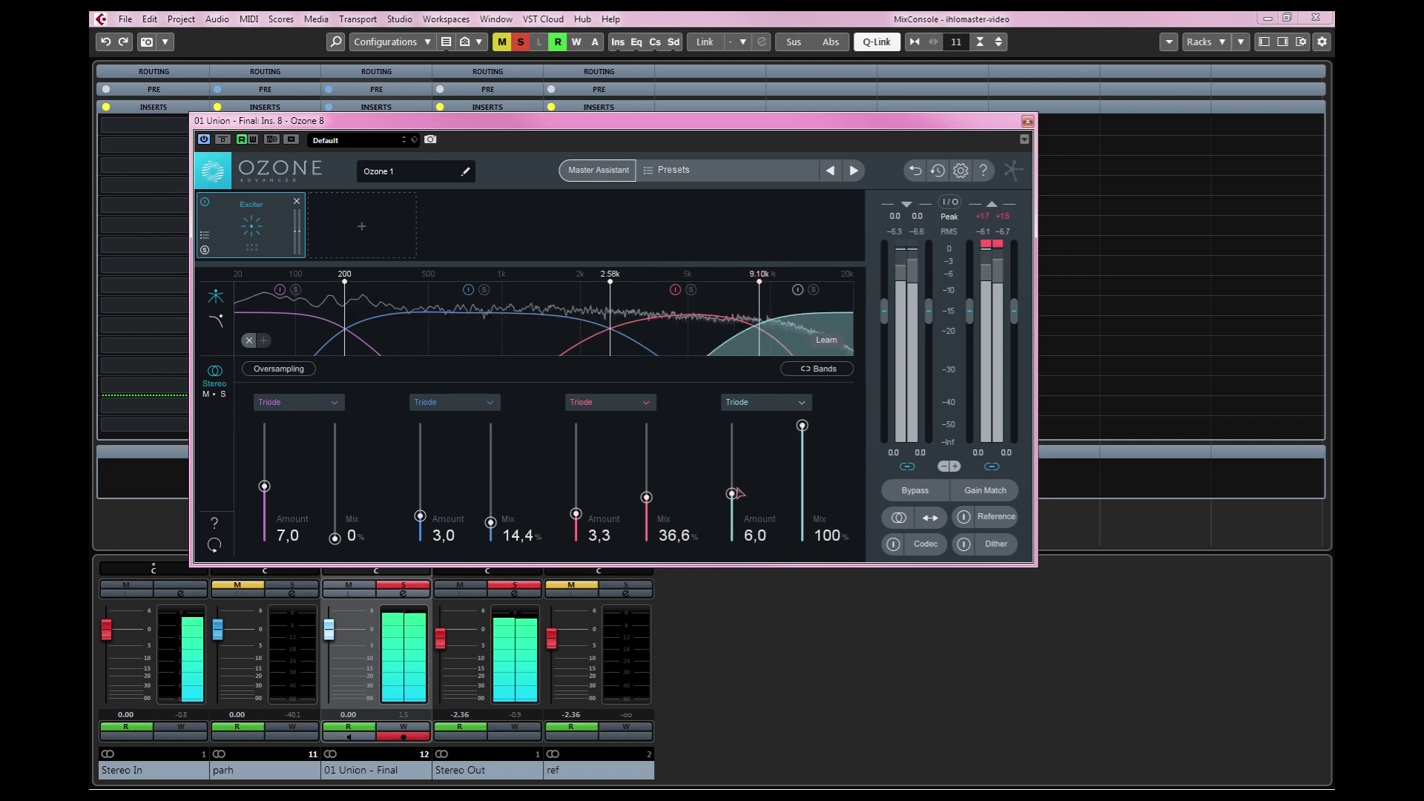
drag(807, 432, 807, 462)
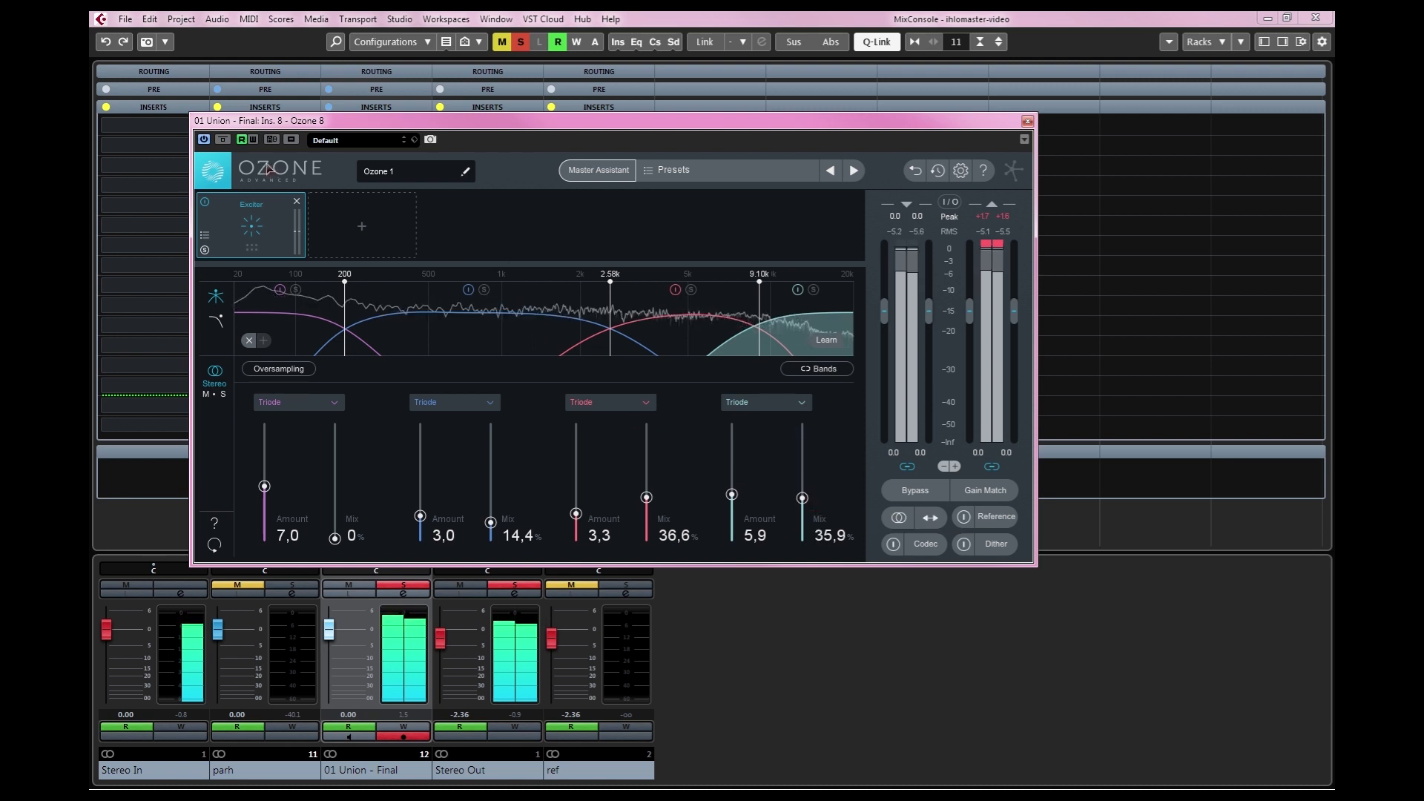
drag(805, 500, 806, 491)
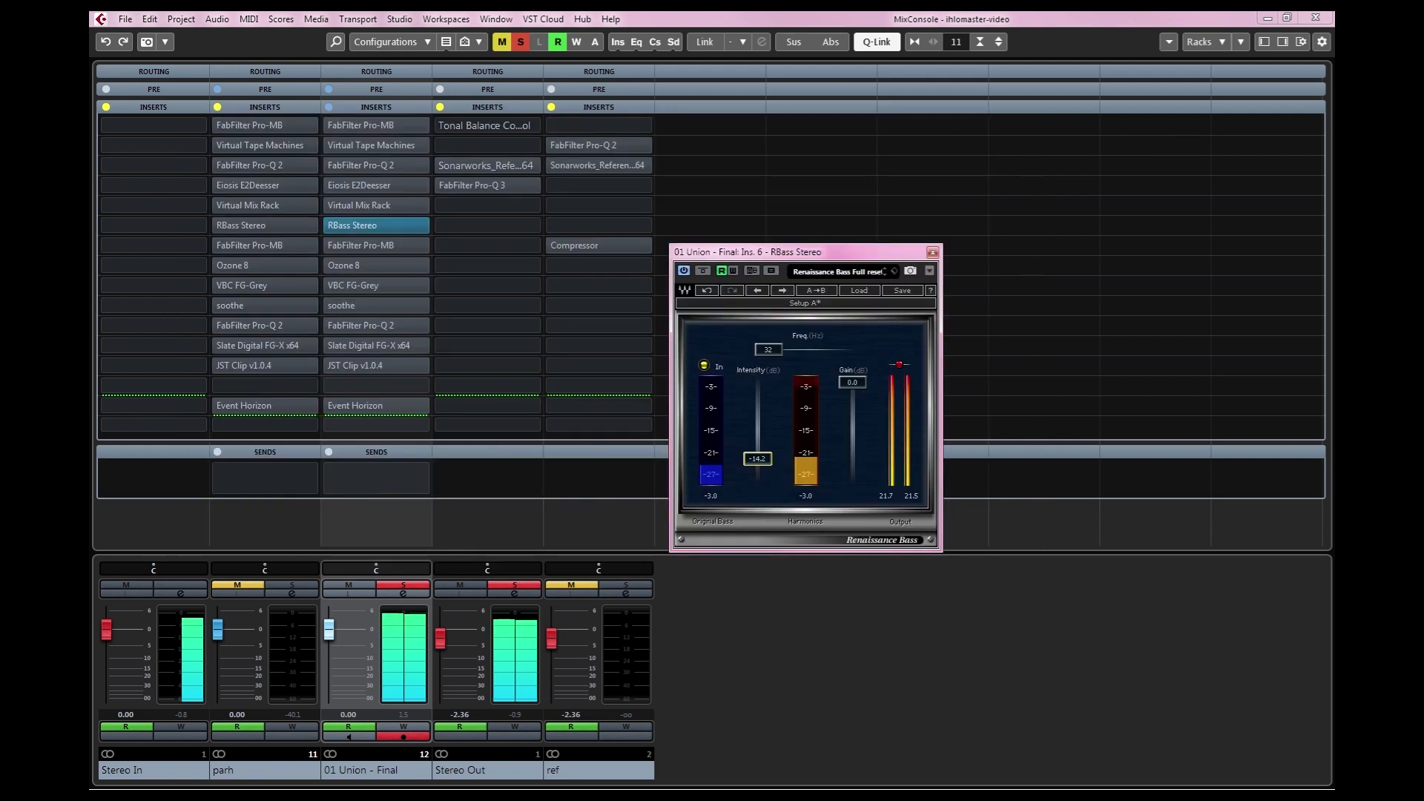
- Raise the RBass Stereo intensity on the 01 Union - Final channel
drag(757, 446, 757, 393)
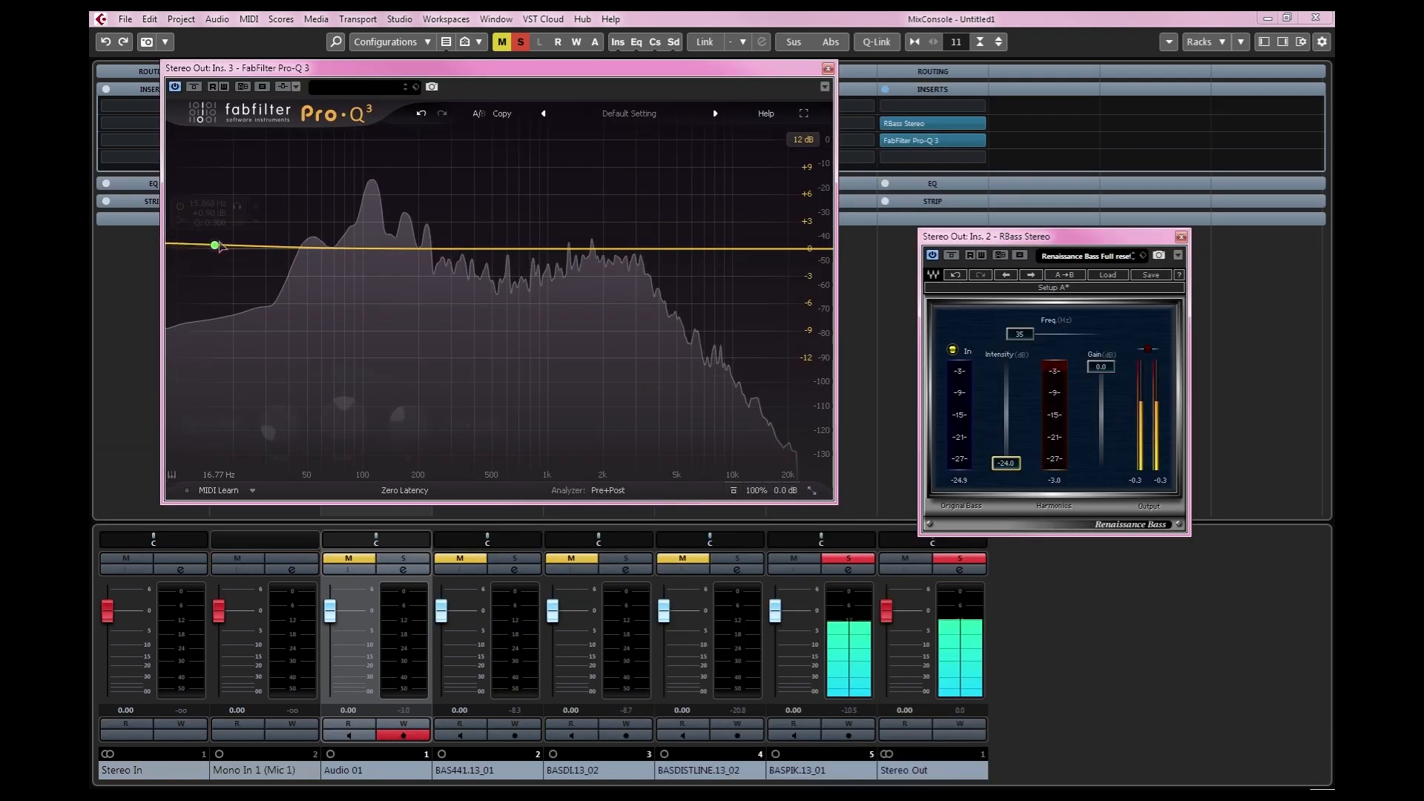
- Try a low-shelf boost of about 20 dB at 20 Hz in the Stereo Out Pro-Q 3 and delete the band
drag(216, 247, 274, 211)
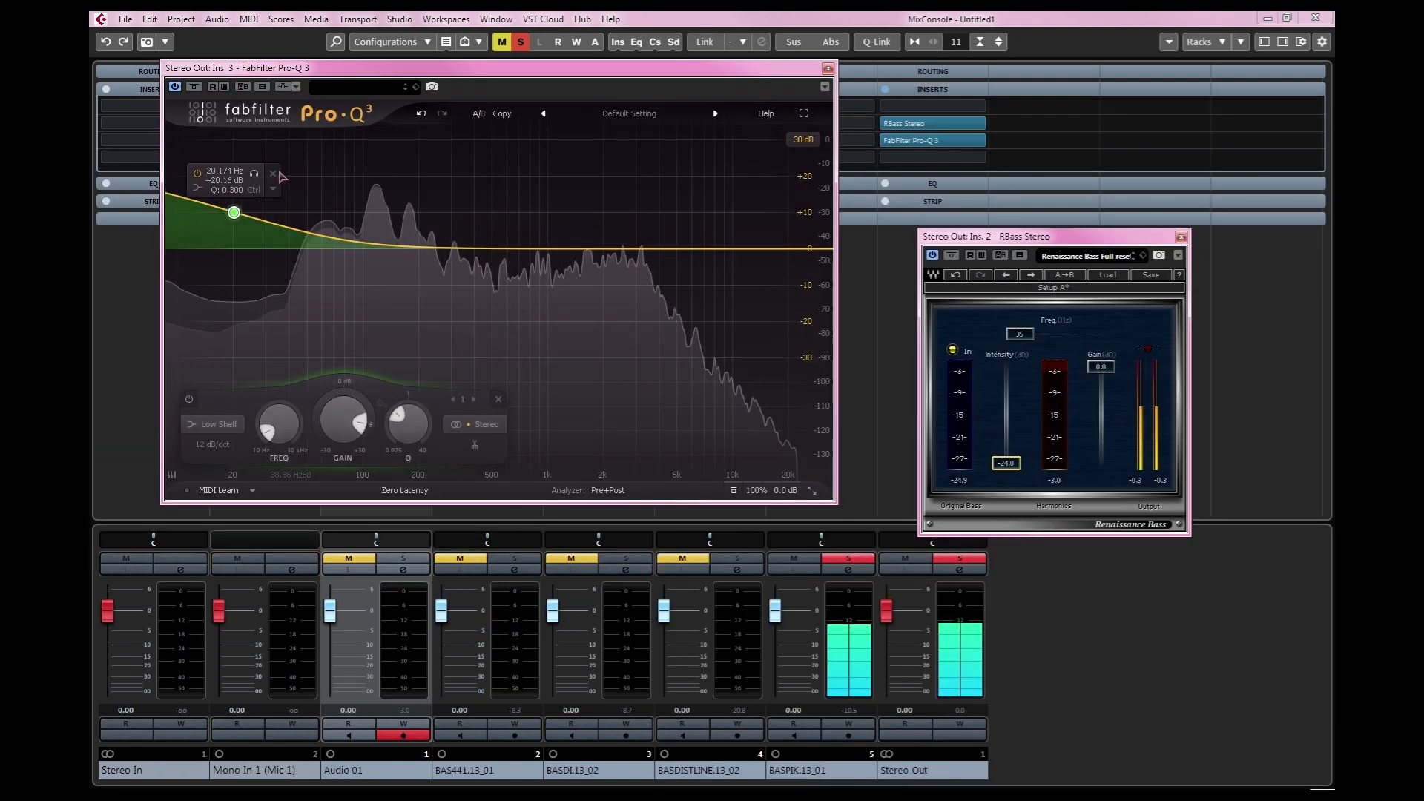
key(Delete)
- Set the Stereo Out RBass intensity to 0.7 and lower its frequency slightly
drag(1017, 472, 1006, 397)
mouse_move(1020, 334)
mouse_down()
mouse_move(1045, 333)
mouse_move(1017, 334)
mouse_up()
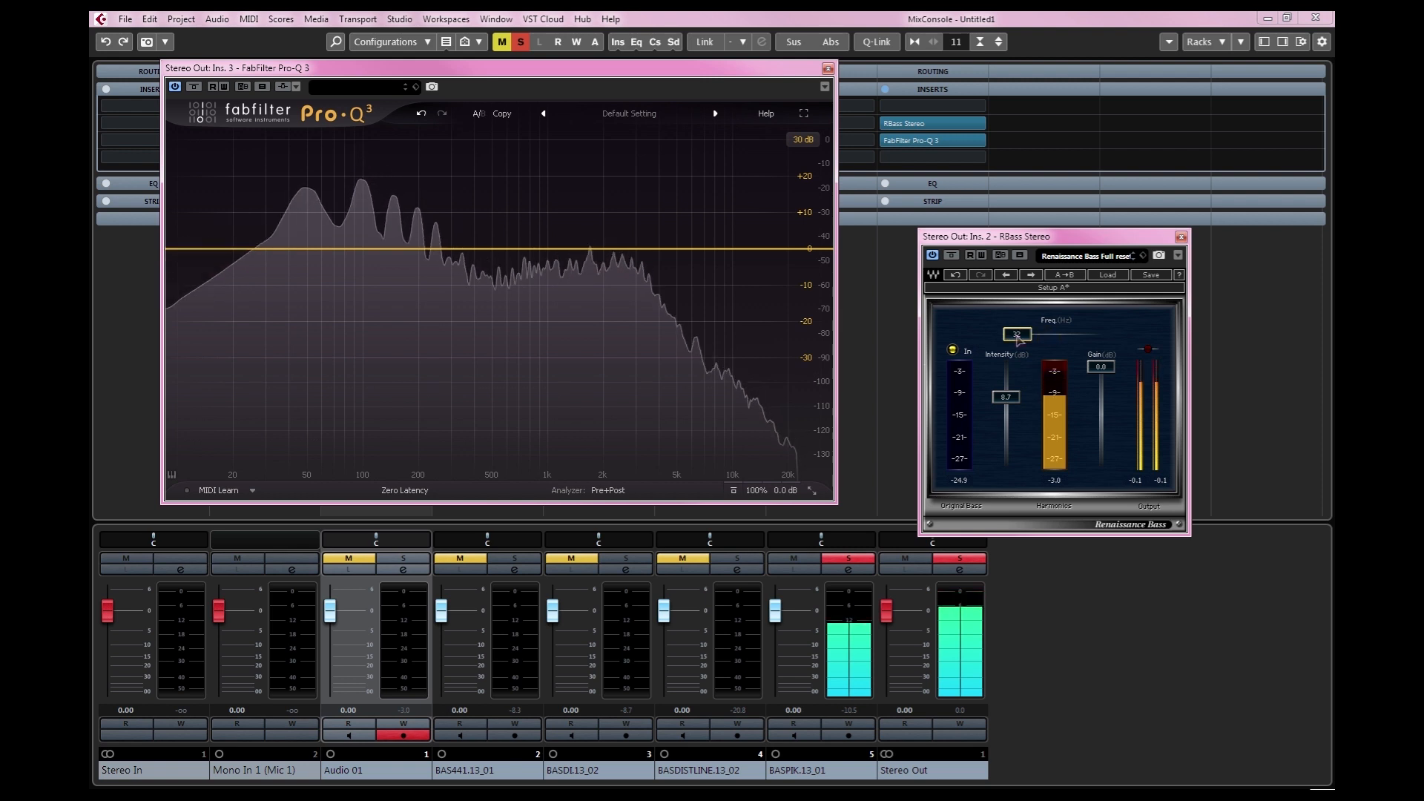
- Lower the intensity of the Stereo Out RBass well below 0.7 and toggle playback
drag(1006, 397, 1006, 463)
key(space)
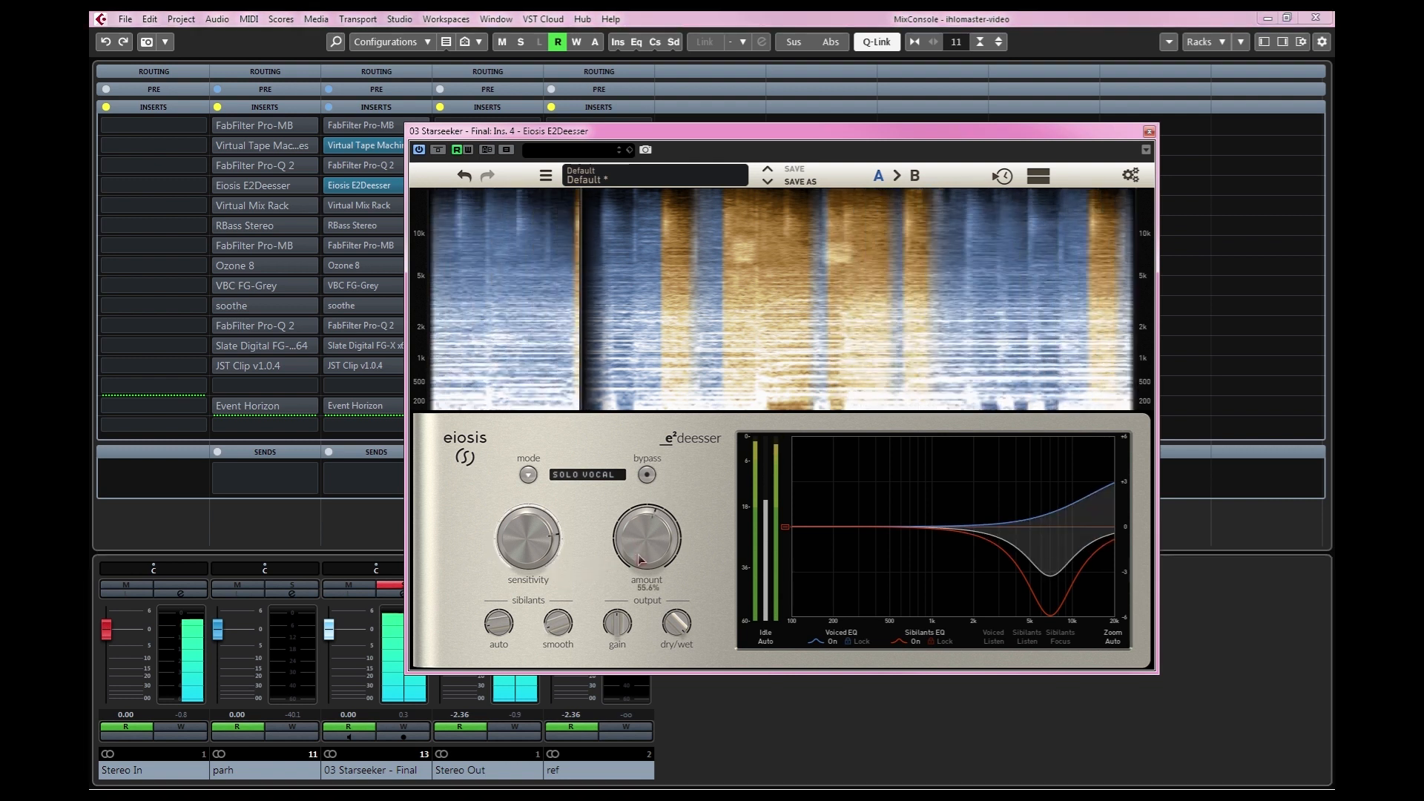
- Adjust the E2Deesser sensitivity on the 03 Starseeker - Final channel, trying about 70 %
drag(518, 557, 525, 570)
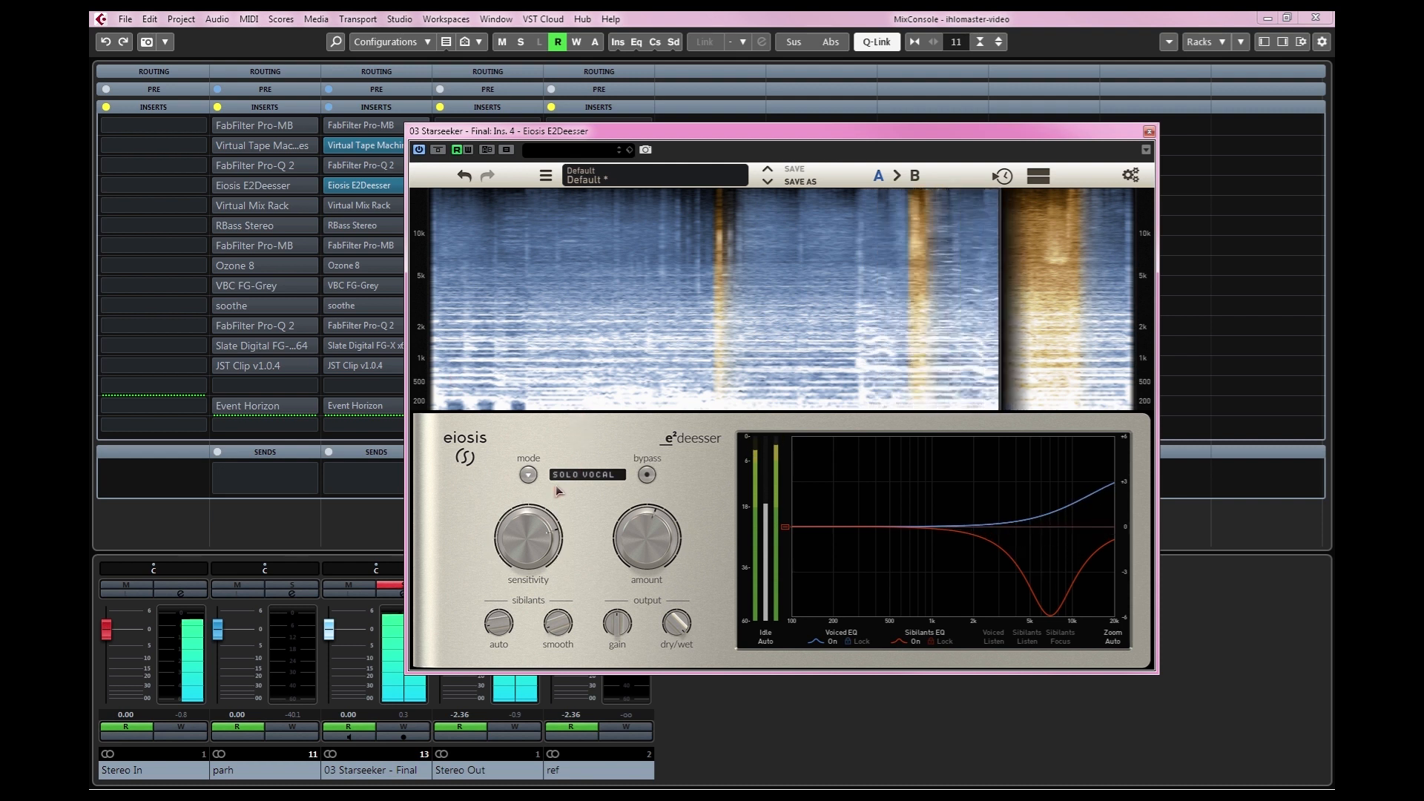
drag(540, 524, 511, 559)
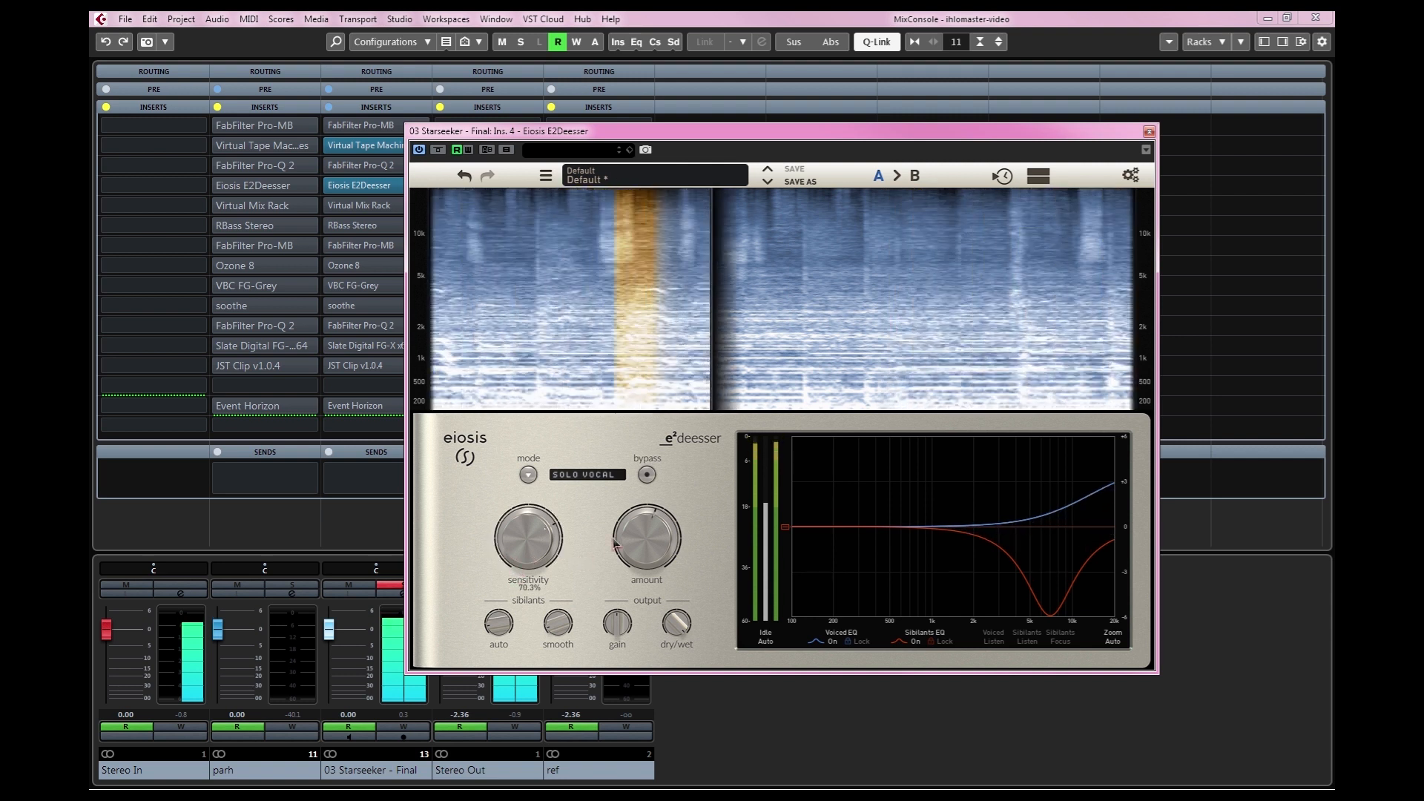
mouse_move(639, 549)
drag(514, 536, 516, 522)
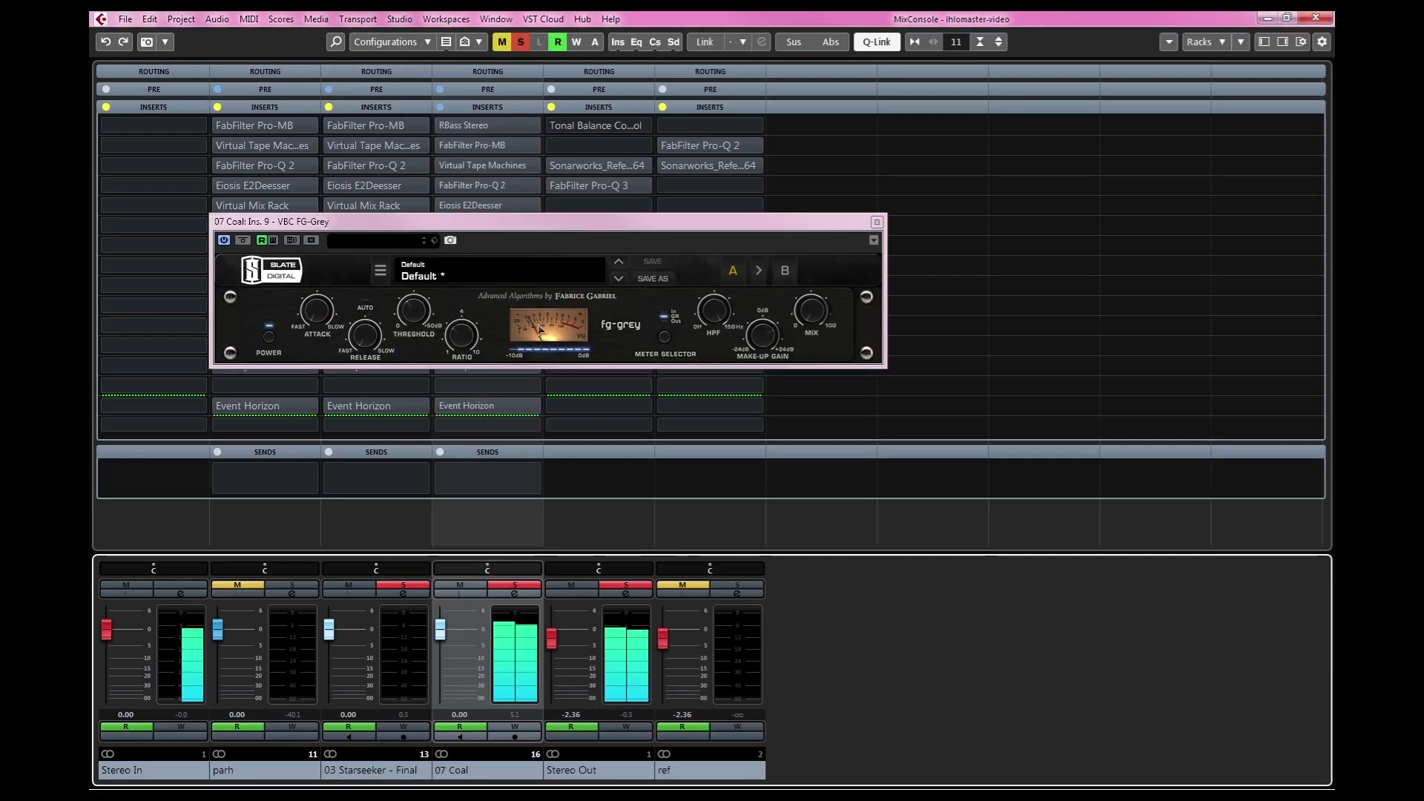
- Adjust the mix amount of the FG-Grey compressor on the 07 Coal channel
mouse_move(814, 317)
drag(814, 317, 801, 254)
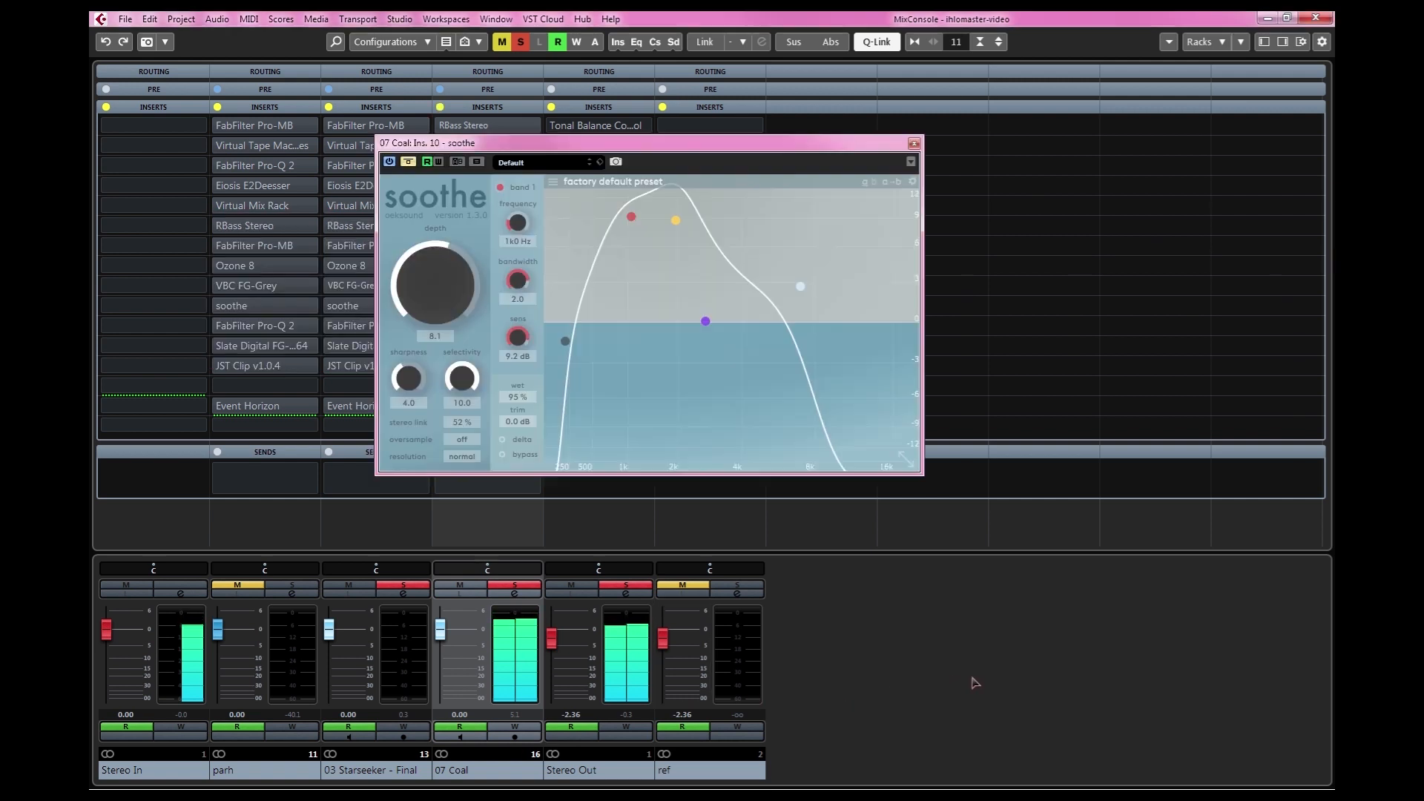
- Compare the processed, bypassed and delta signals of soothe on the 07 Coal channel
click(973, 680)
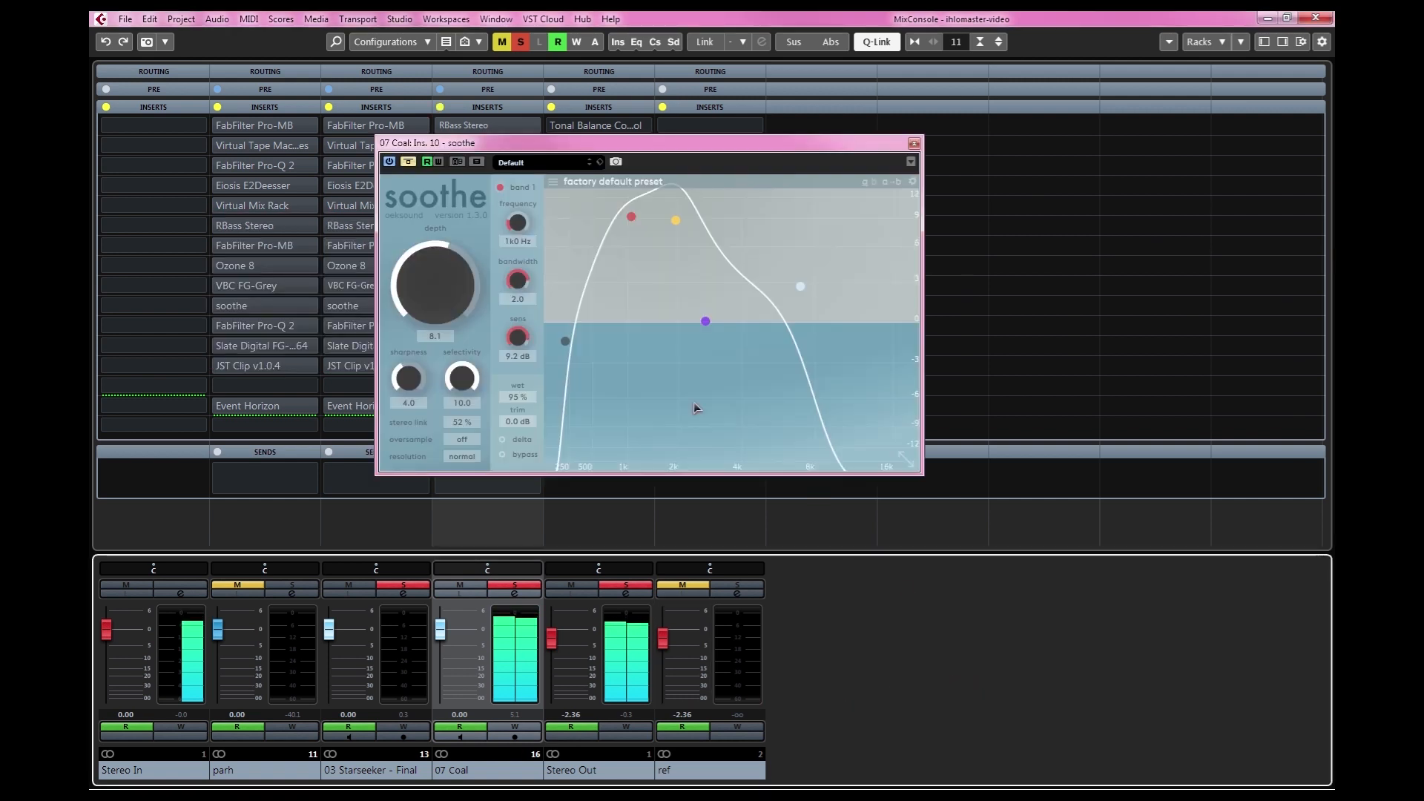
click(409, 162)
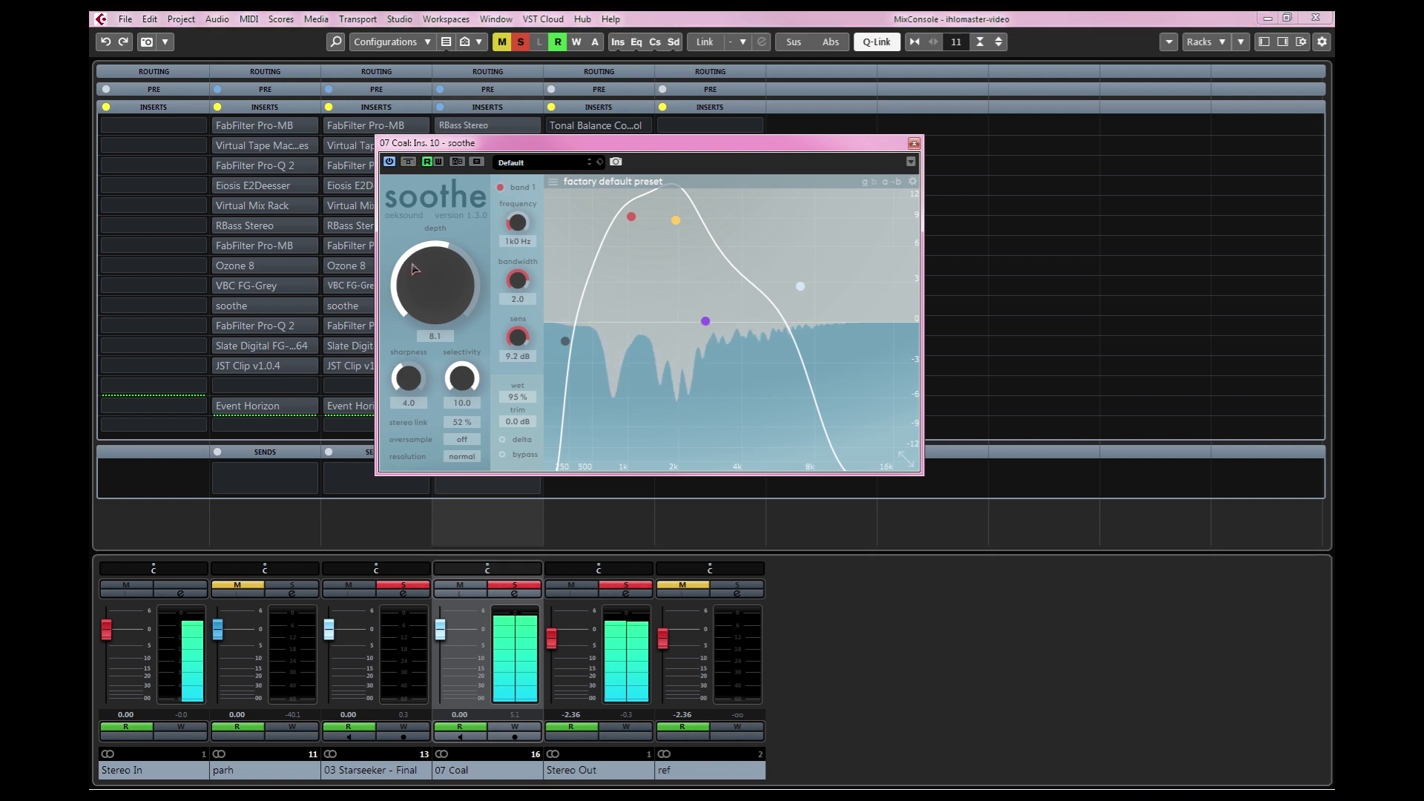
click(503, 440)
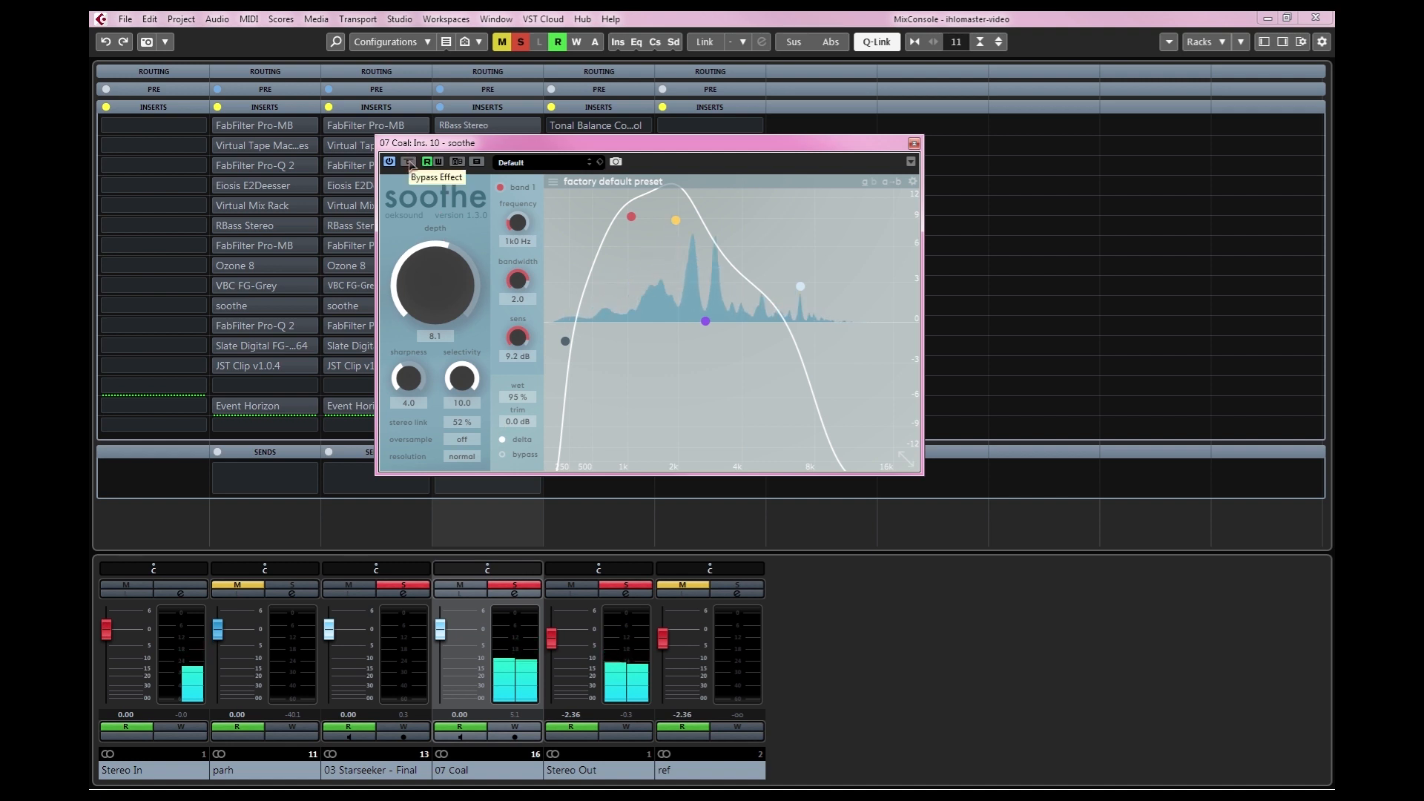
click(502, 440)
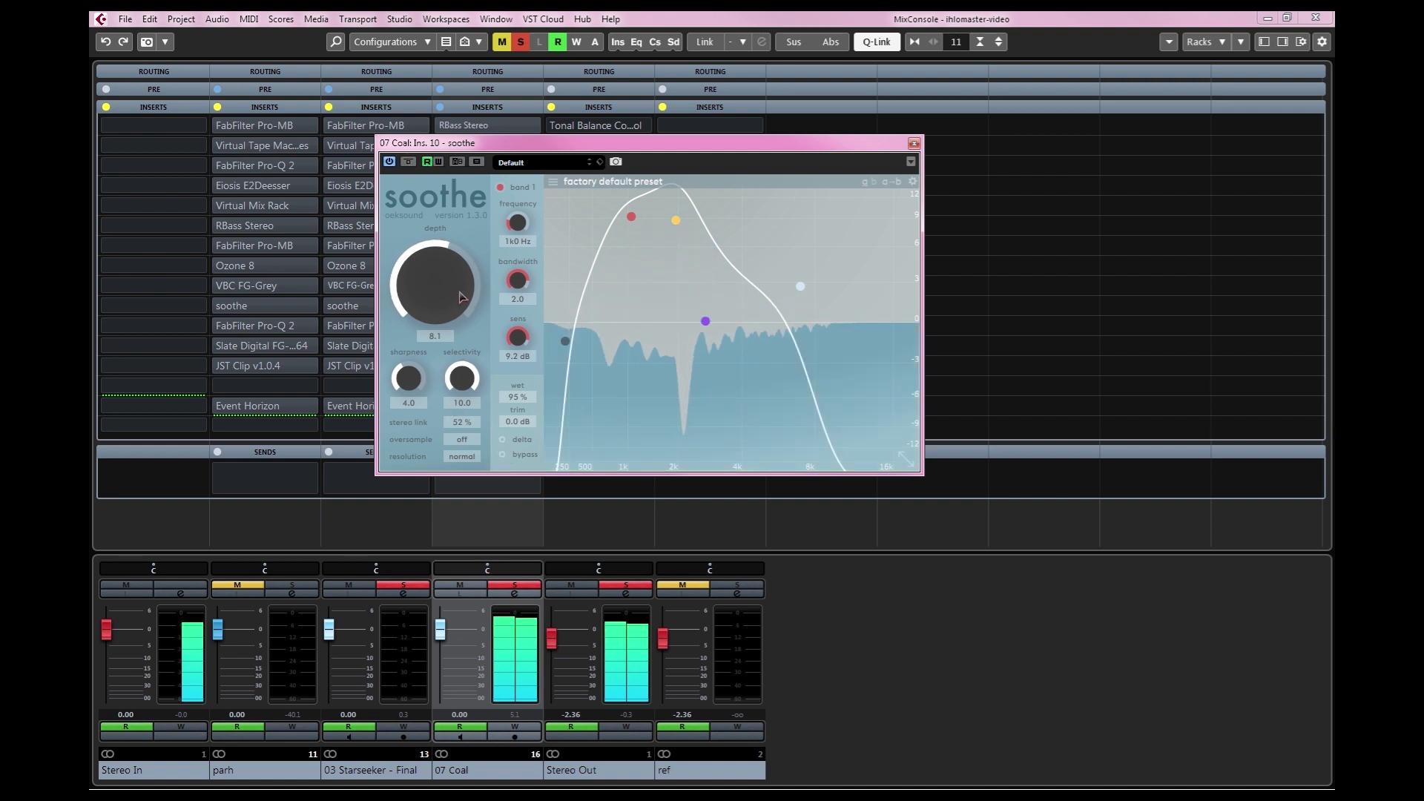
click(407, 163)
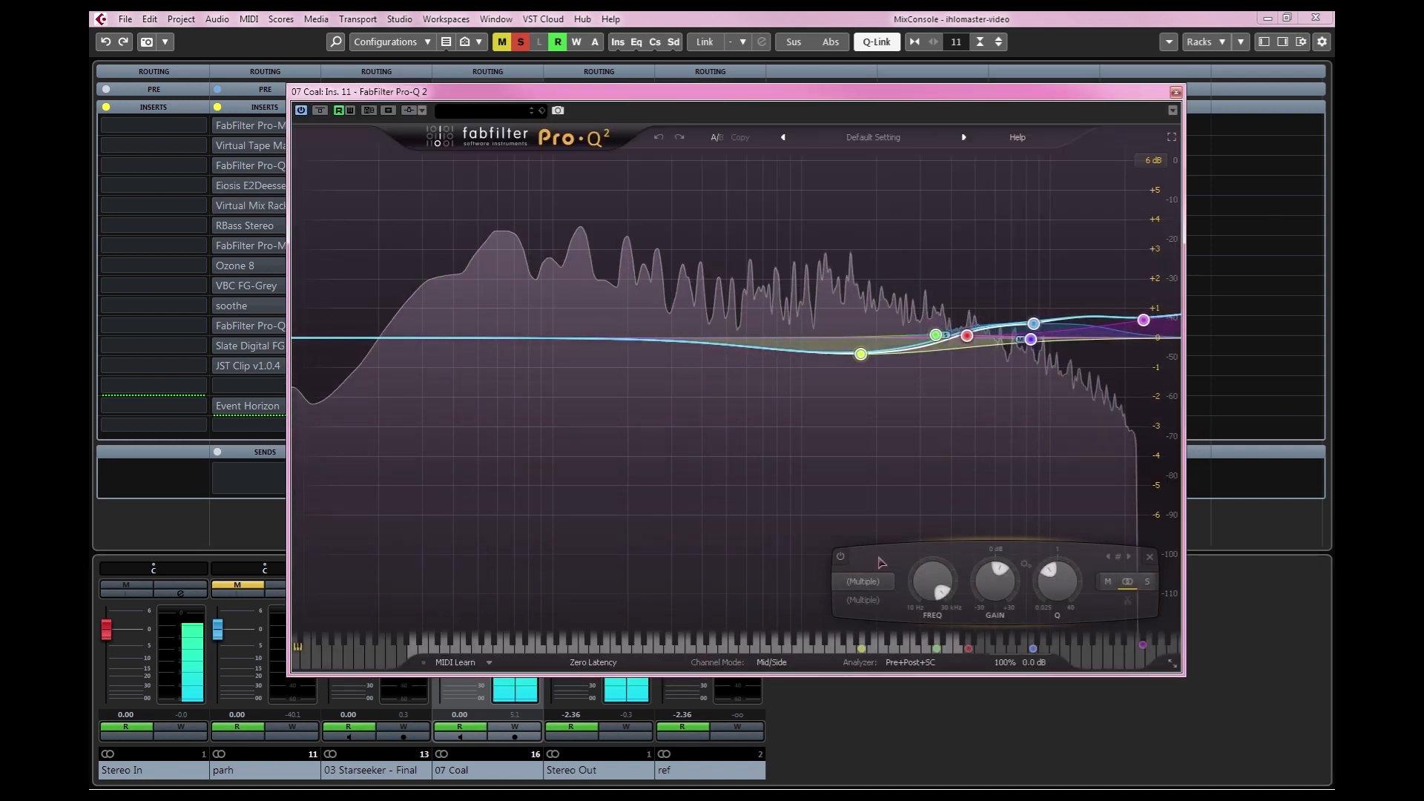
- Compare the selected Pro-Q 2 bands on 07 Coal switched off and on, and adjust the highest-frequency band
click(841, 559)
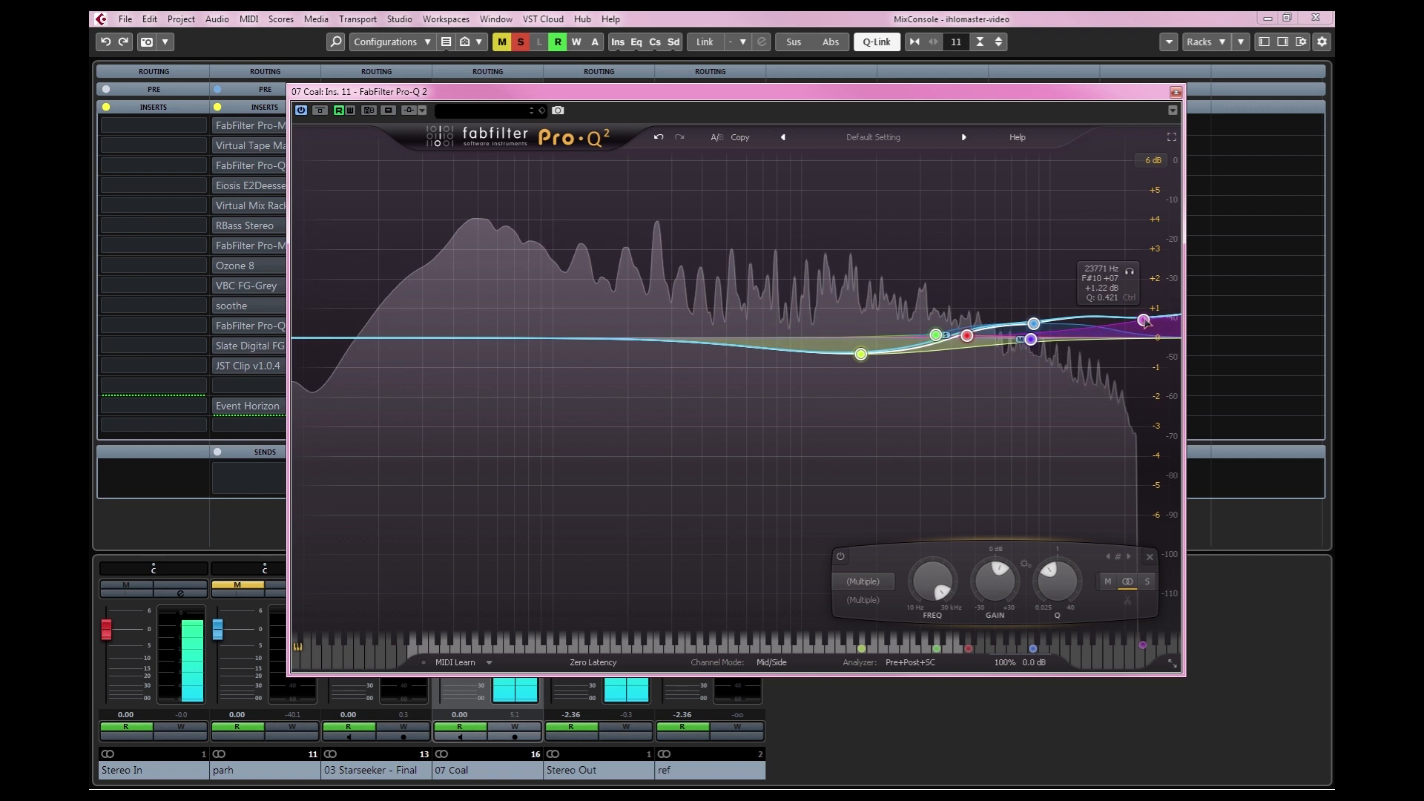
drag(1143, 320, 1027, 128)
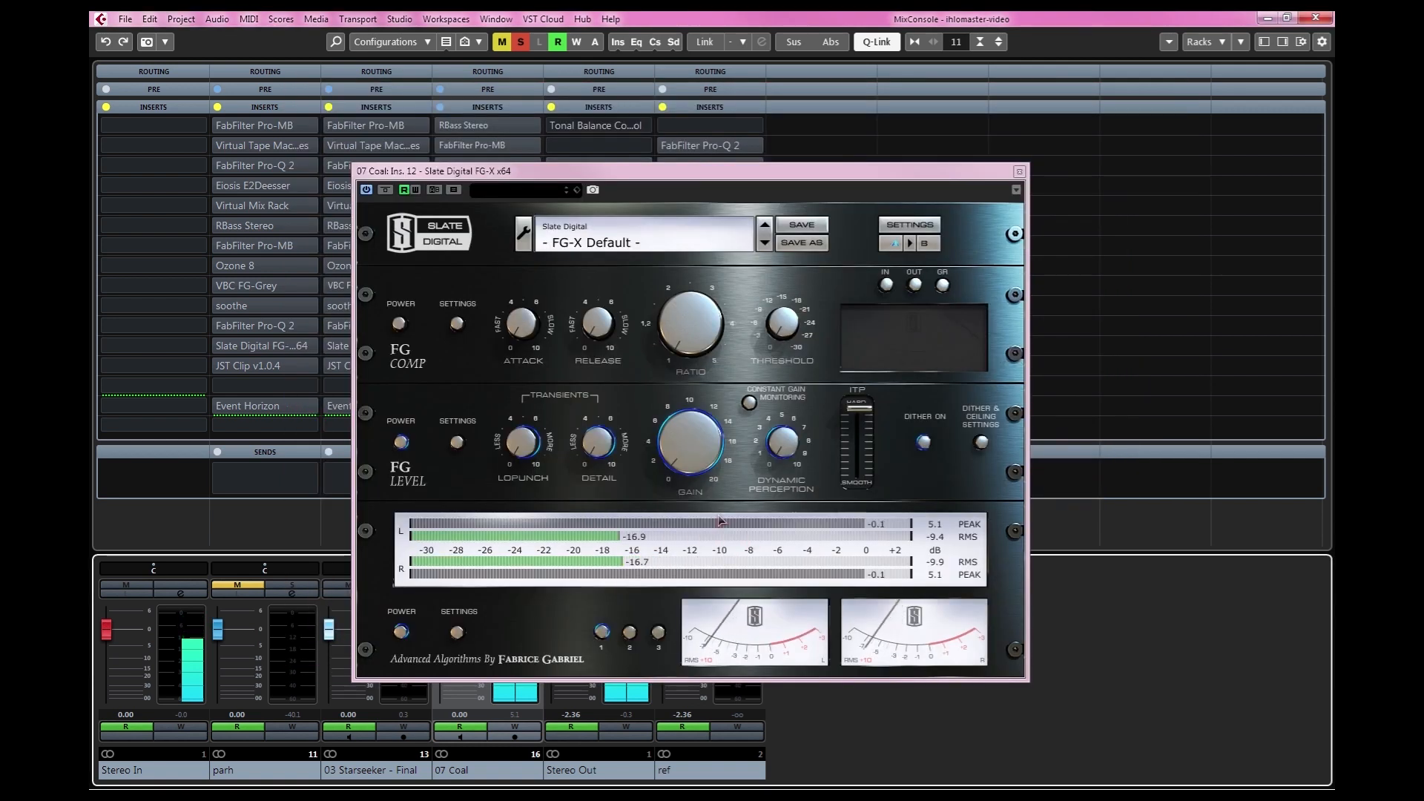
- Adjust the FG Level gain of the FG-X on the 07 Coal channel and close the plug-in
drag(696, 465, 714, 406)
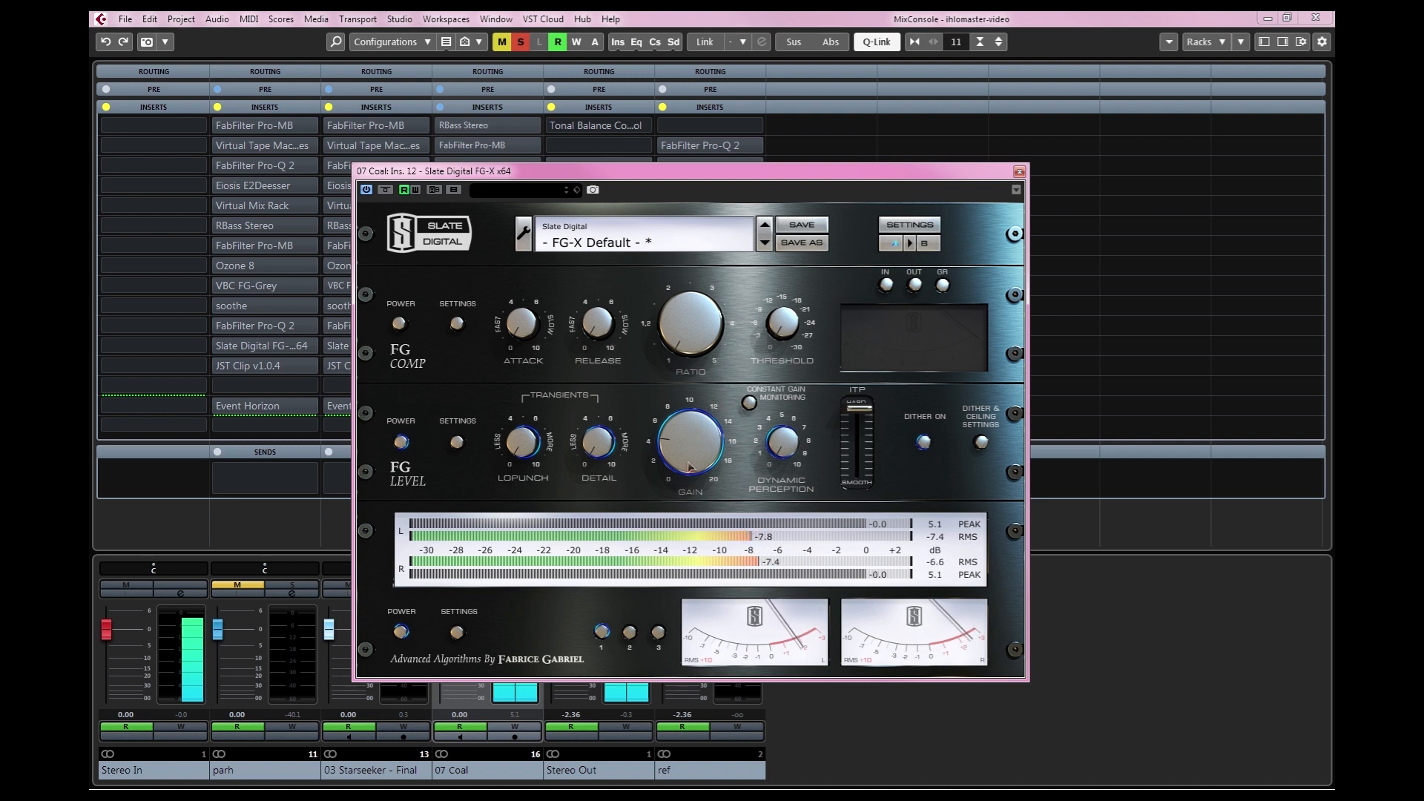
click(1155, 623)
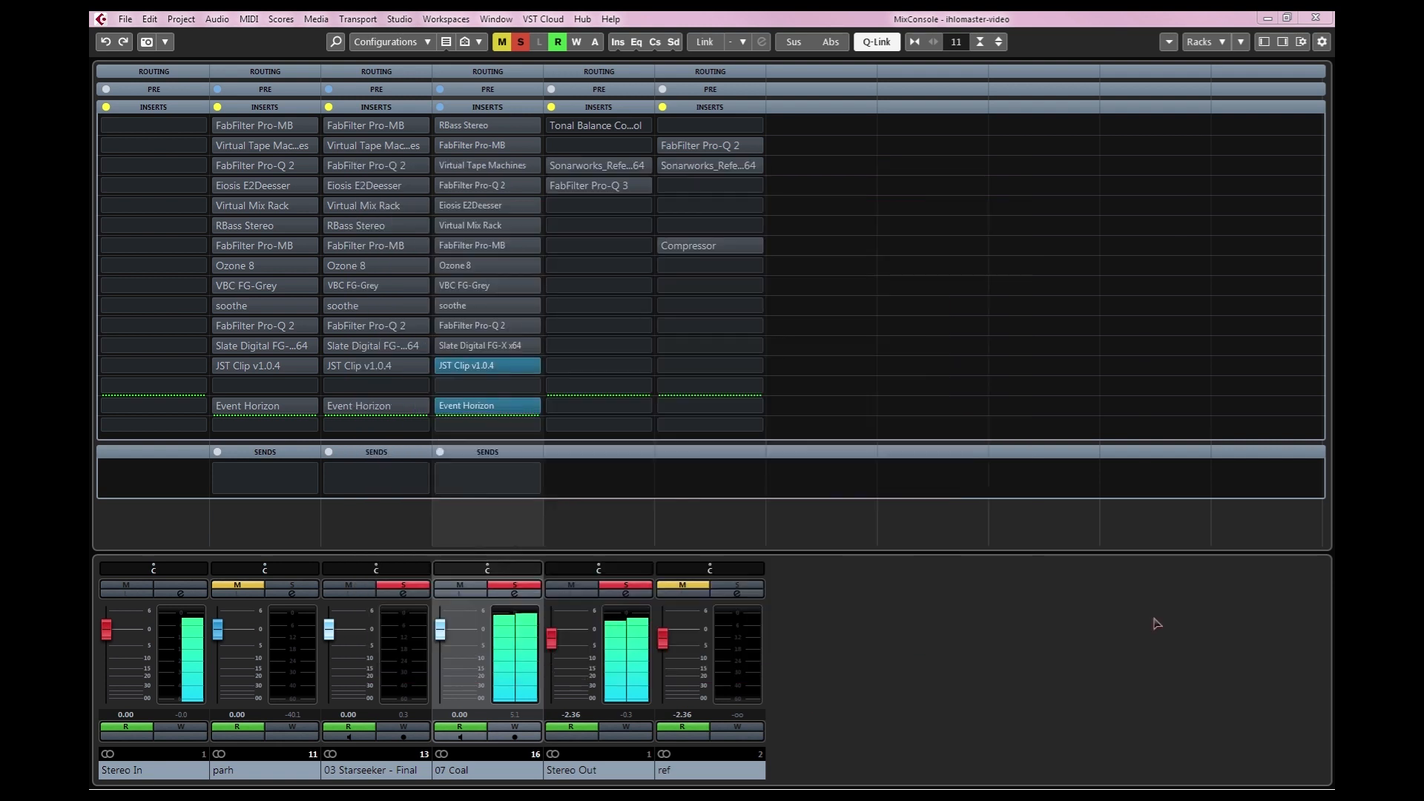
click(1080, 661)
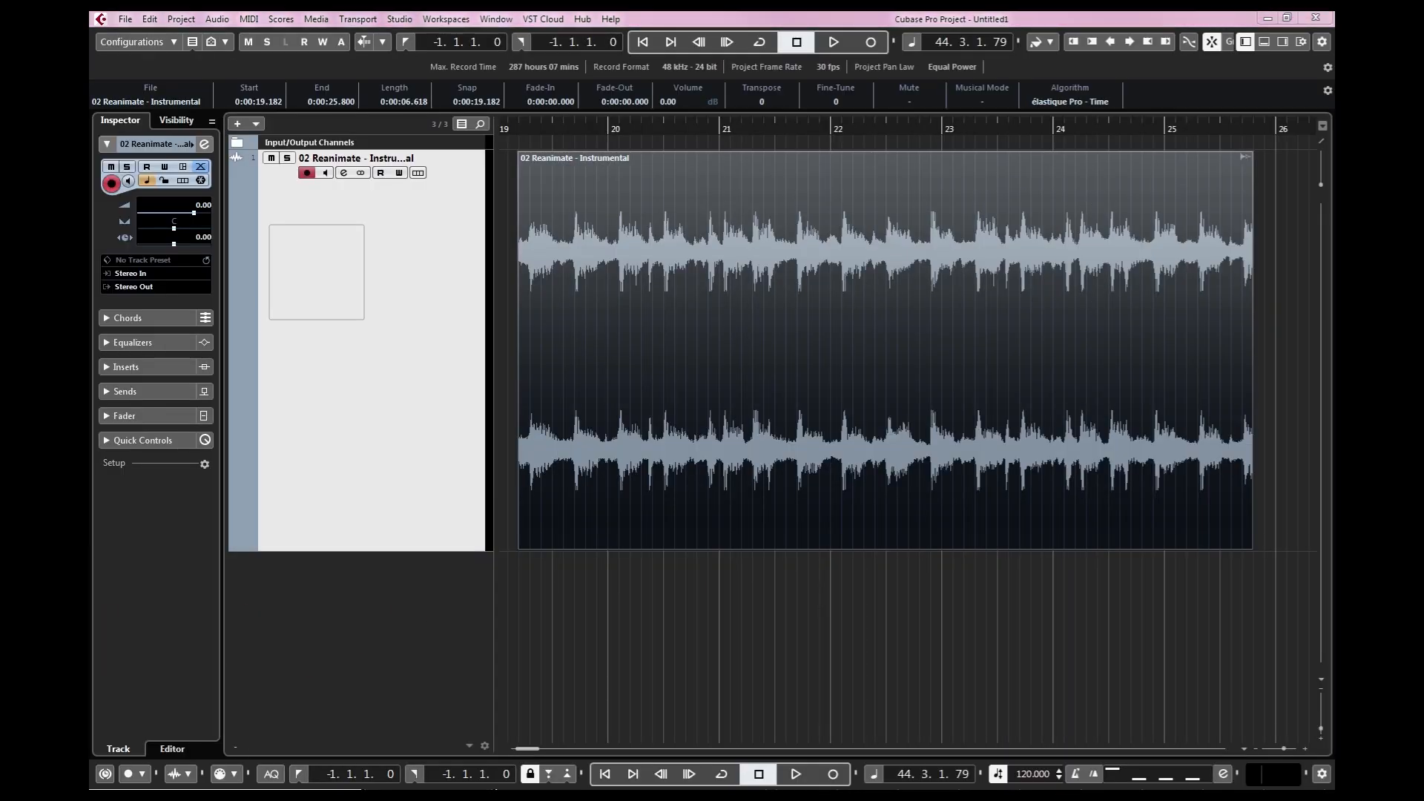
- Undo the last edit in the project containing the 02 Reanimate - Instrumental clip
key(ctrl+z)
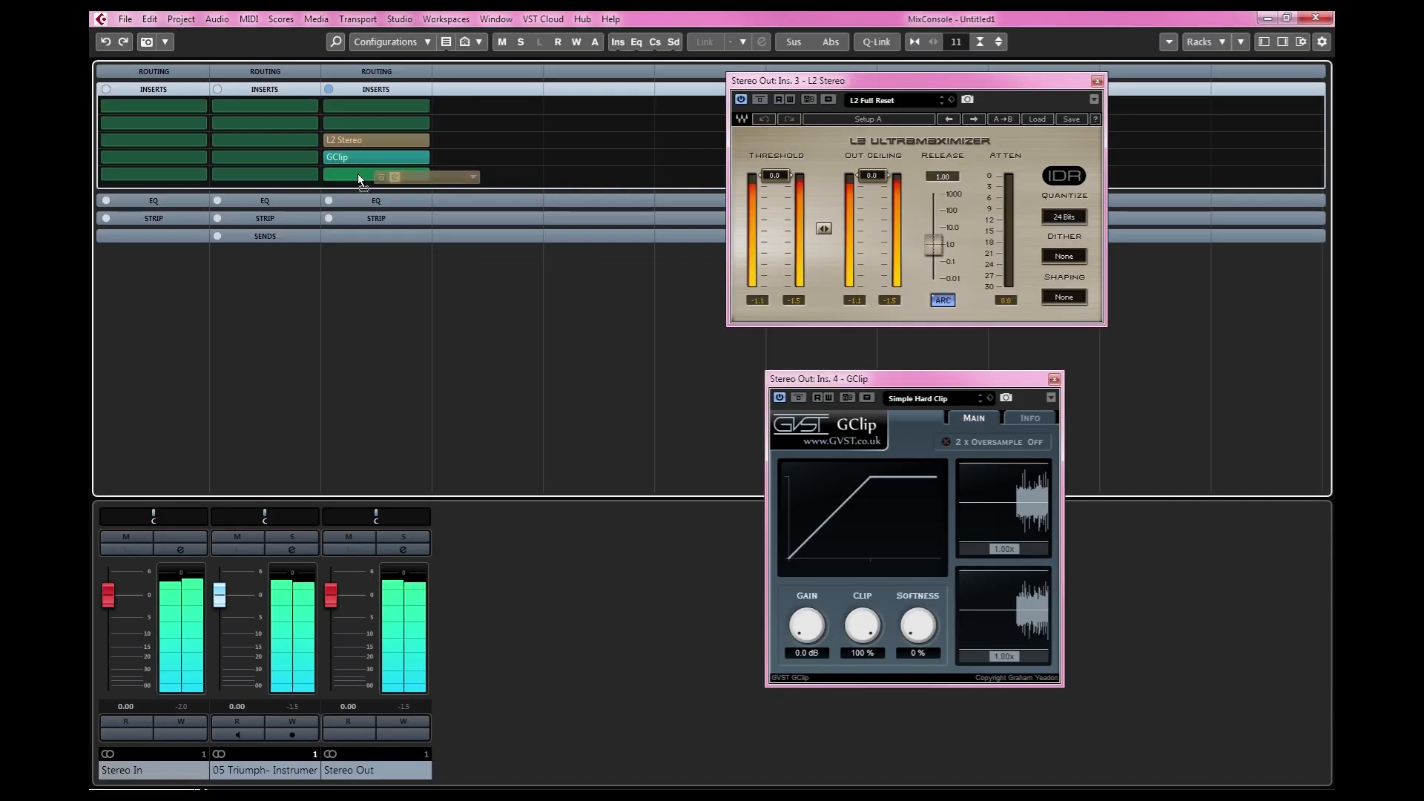
- Place L2 Stereo directly after GClip in the Stereo Out inserts and add Event Horizon behind it
drag(359, 179, 359, 176)
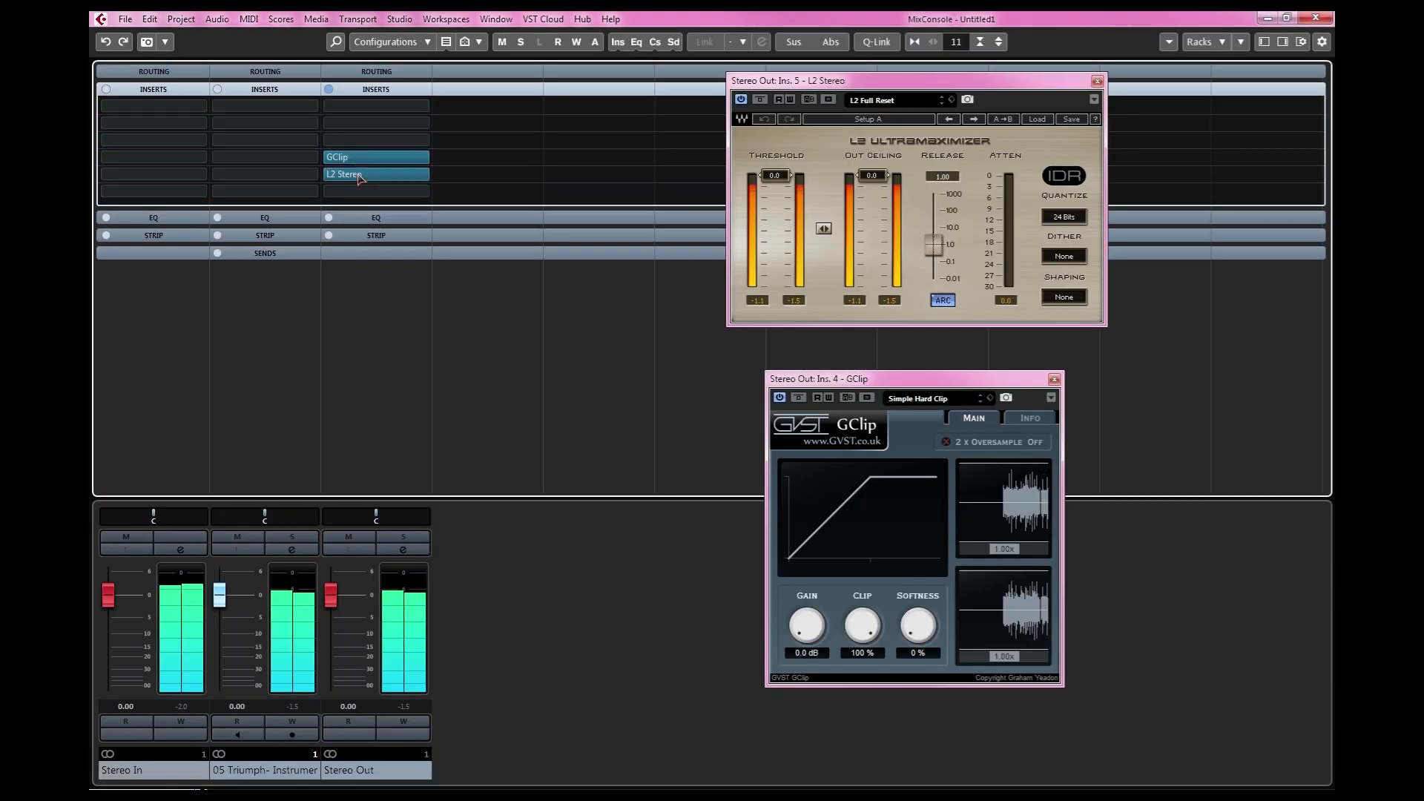
drag(775, 387, 559, 276)
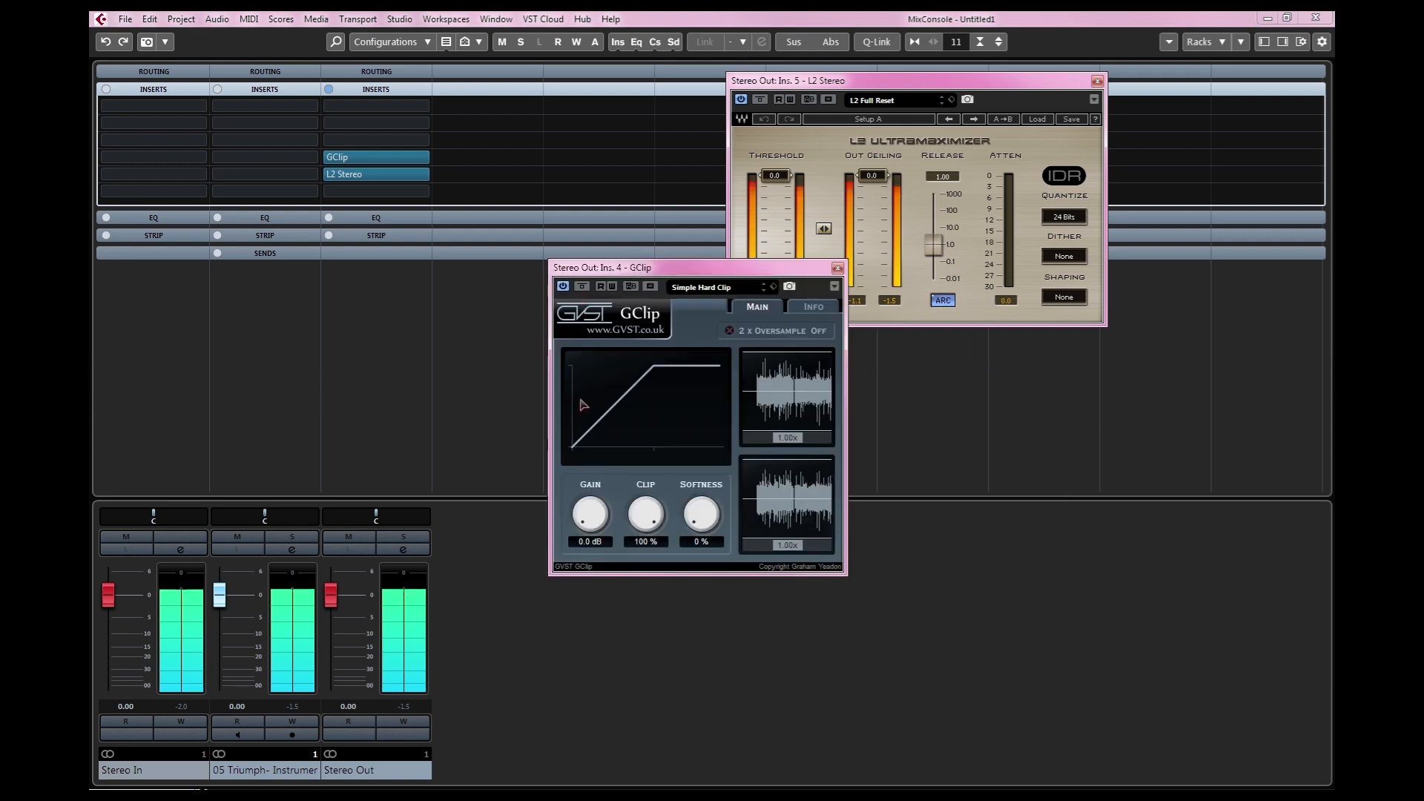
click(391, 194)
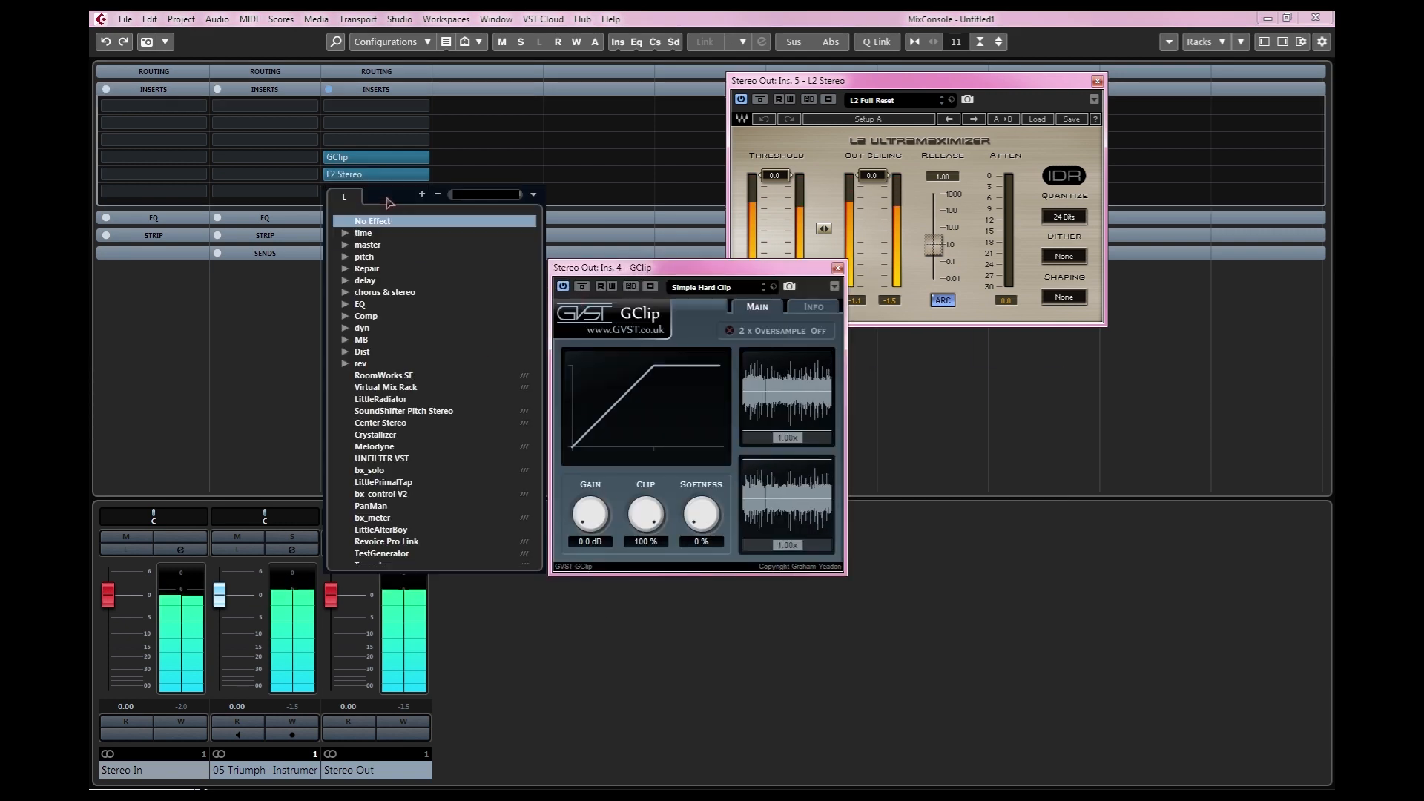
text(even)
key(Return)
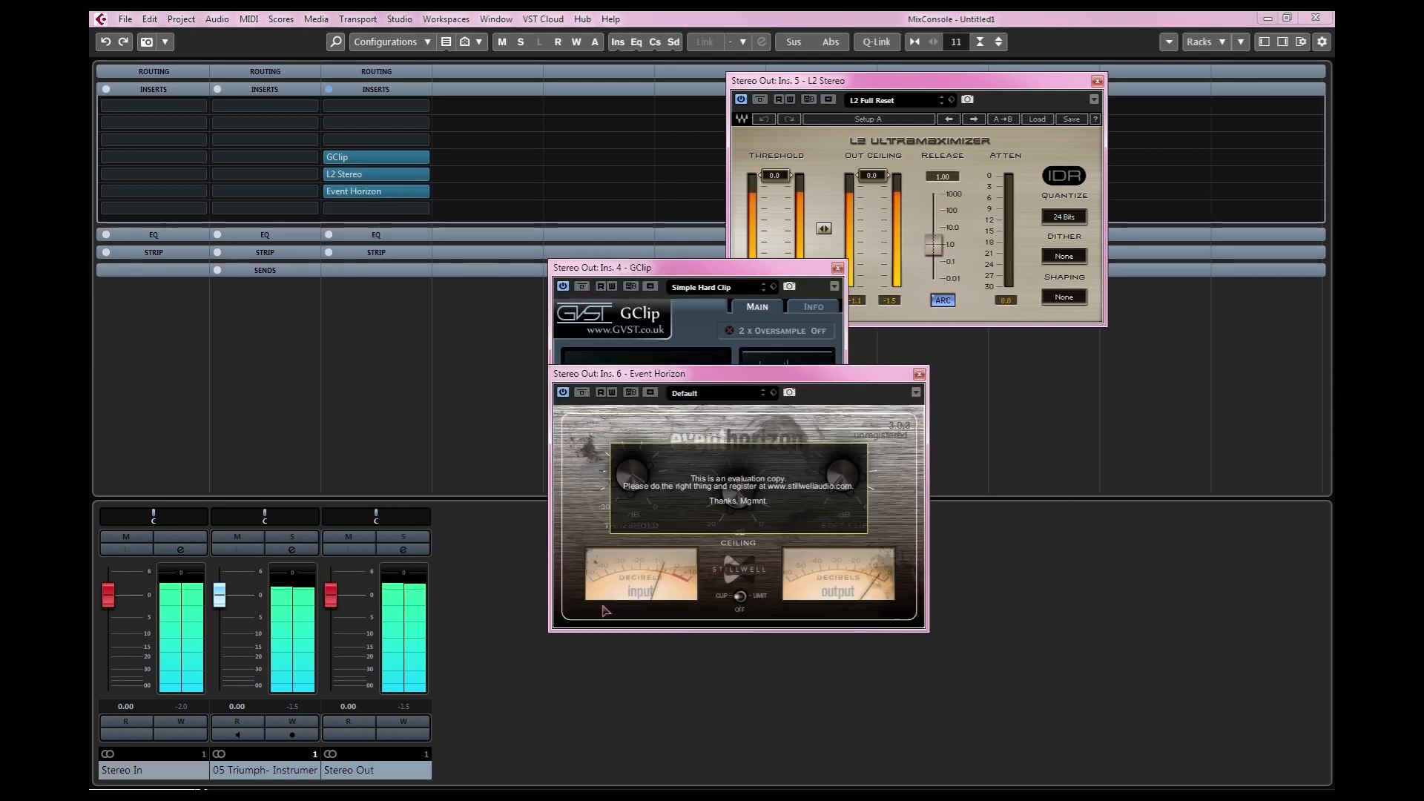
drag(724, 373, 745, 223)
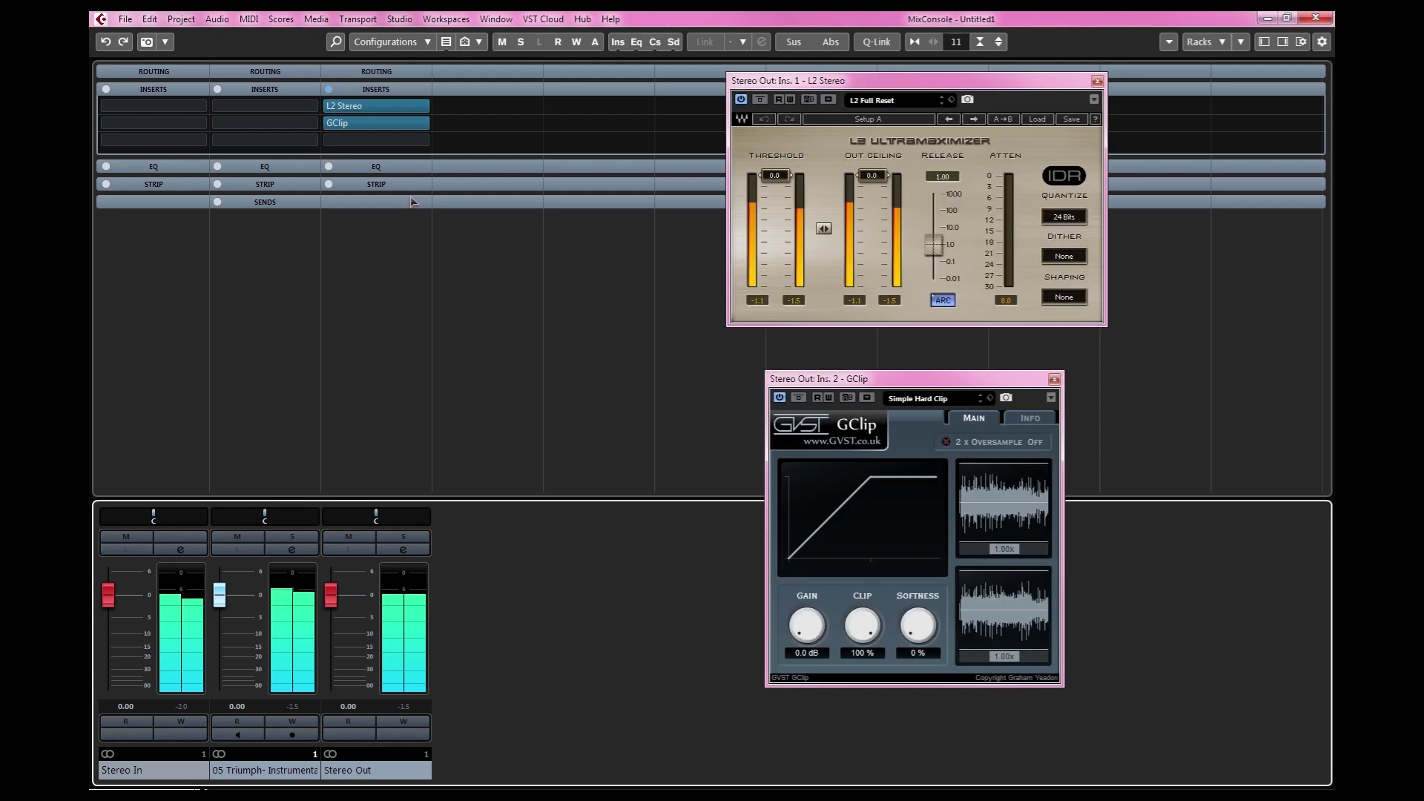
- Reorder the Stereo Out inserts with GClip in slot 4 before L2 Stereo in slot 5, and open the effect list for slot 6
drag(346, 123, 359, 178)
key(space)
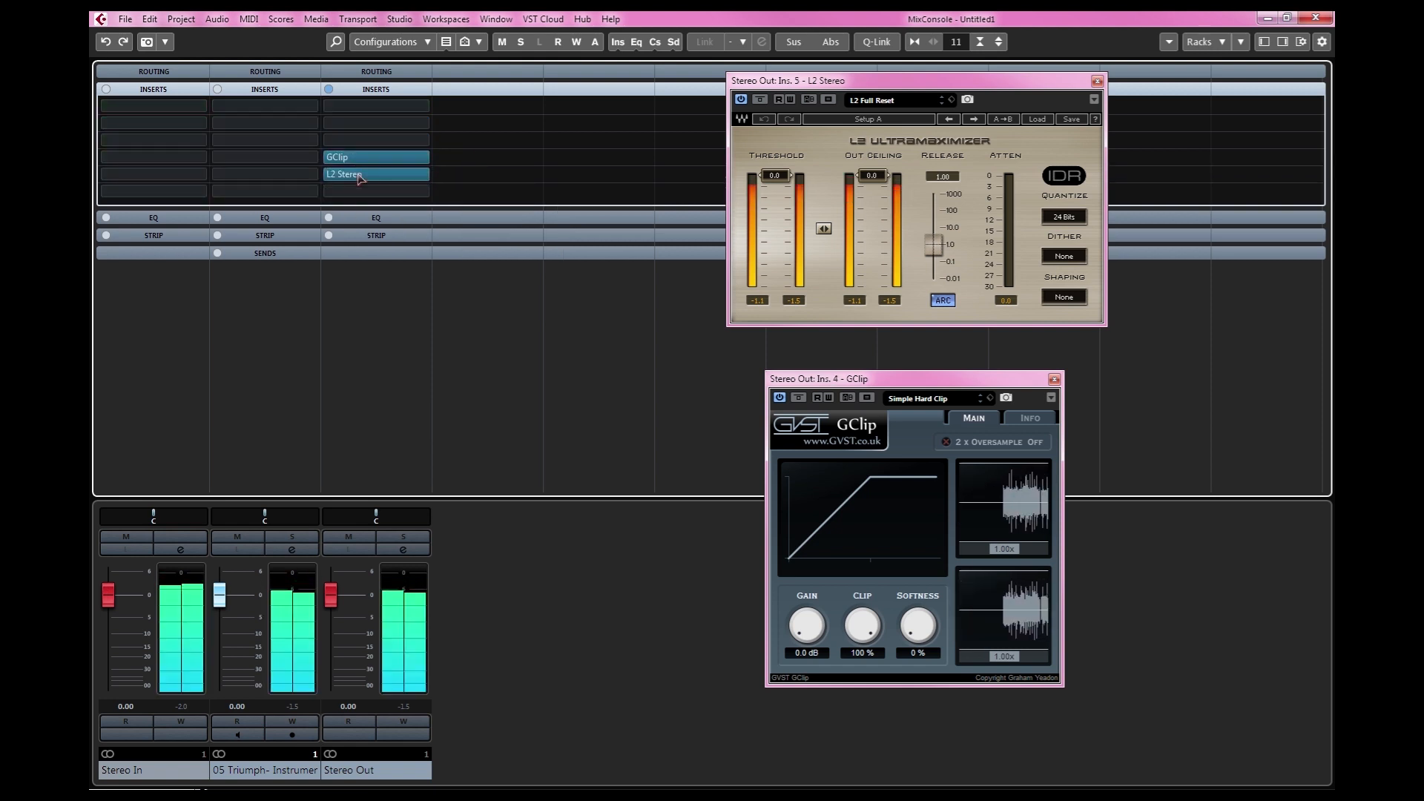
drag(605, 285, 583, 274)
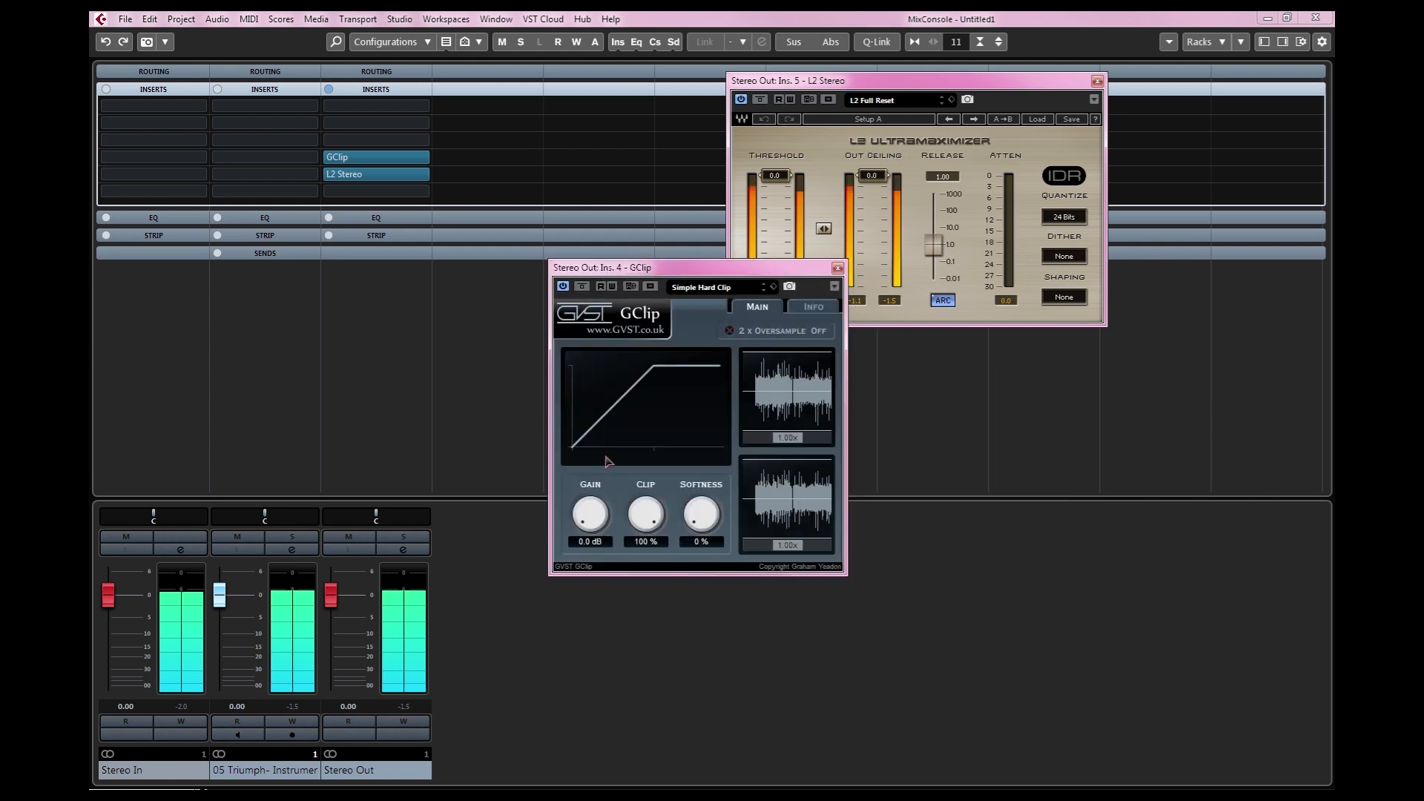
click(380, 195)
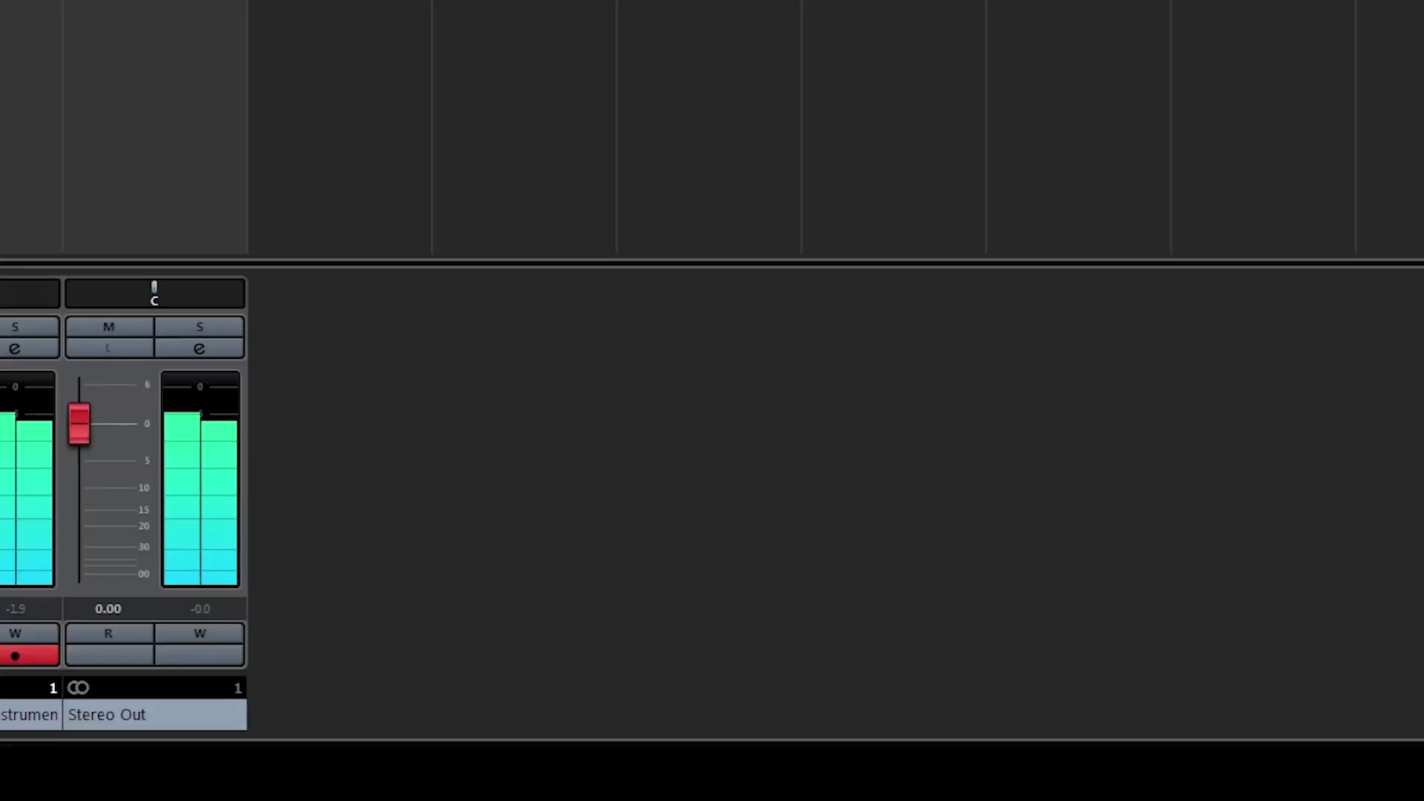
- Lower the Stereo Out fader to -1.92 dB
click(82, 200)
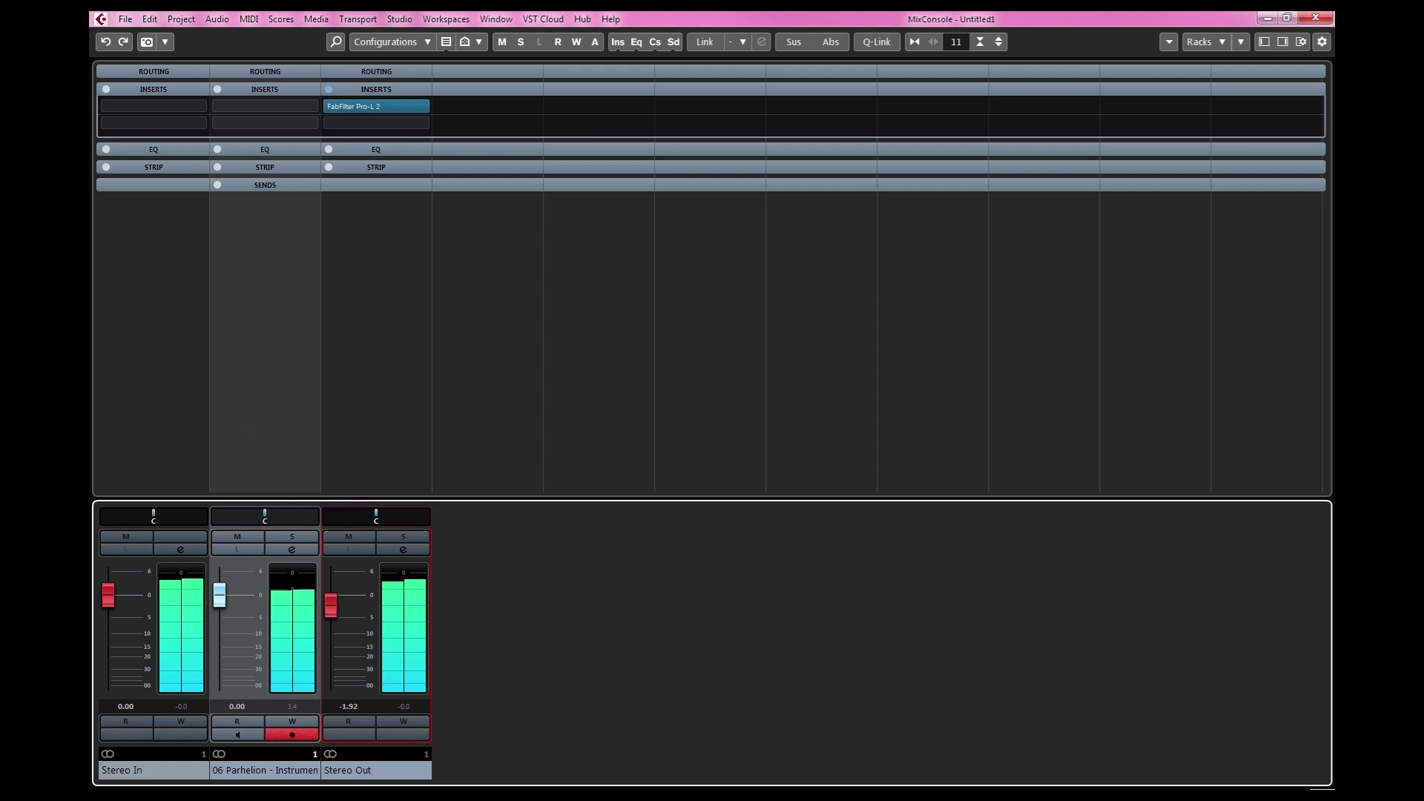
- Switch to the Spotify page of Ihlo in the browser and look through its popular tracks, albums and singles
key(alt+Tab)
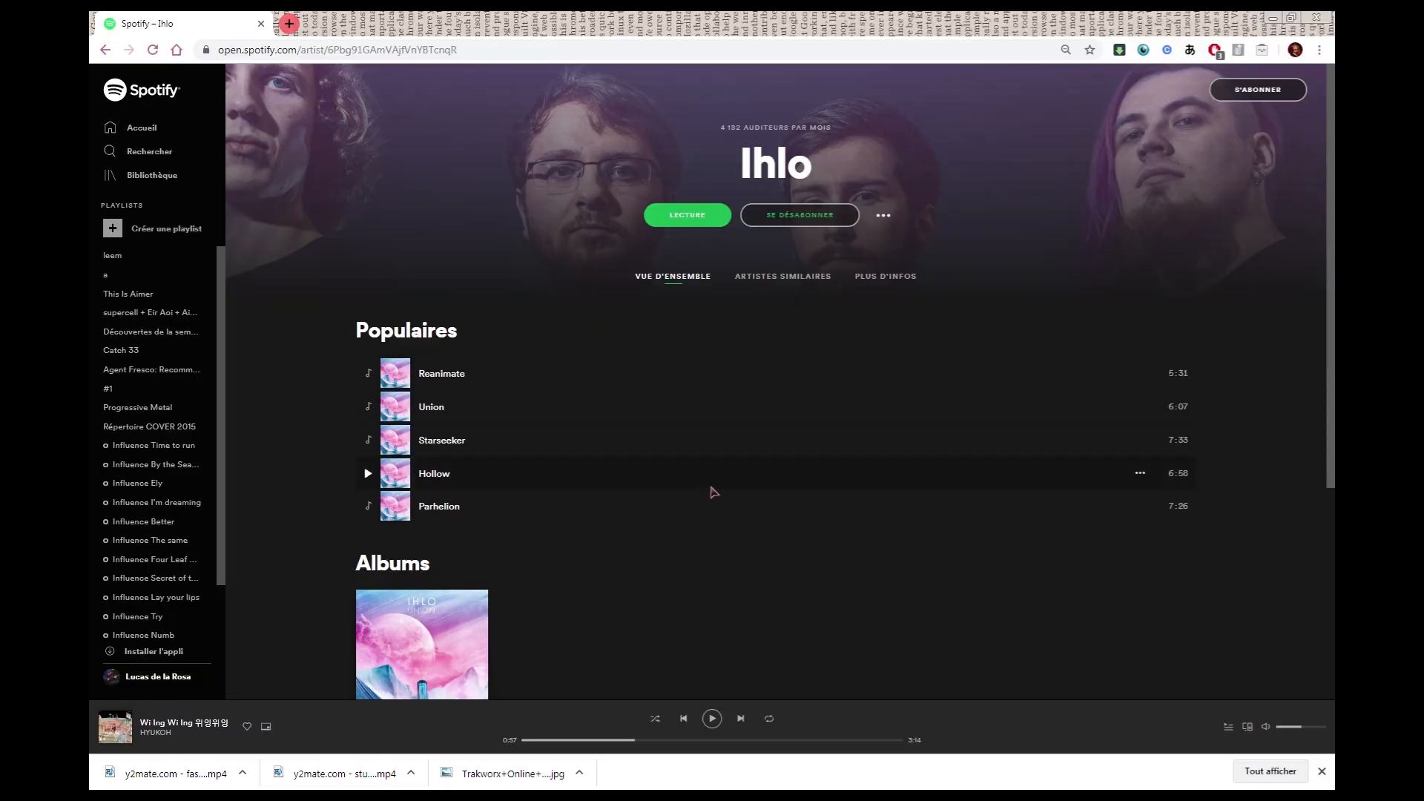
scroll(724, 540, down, 5)
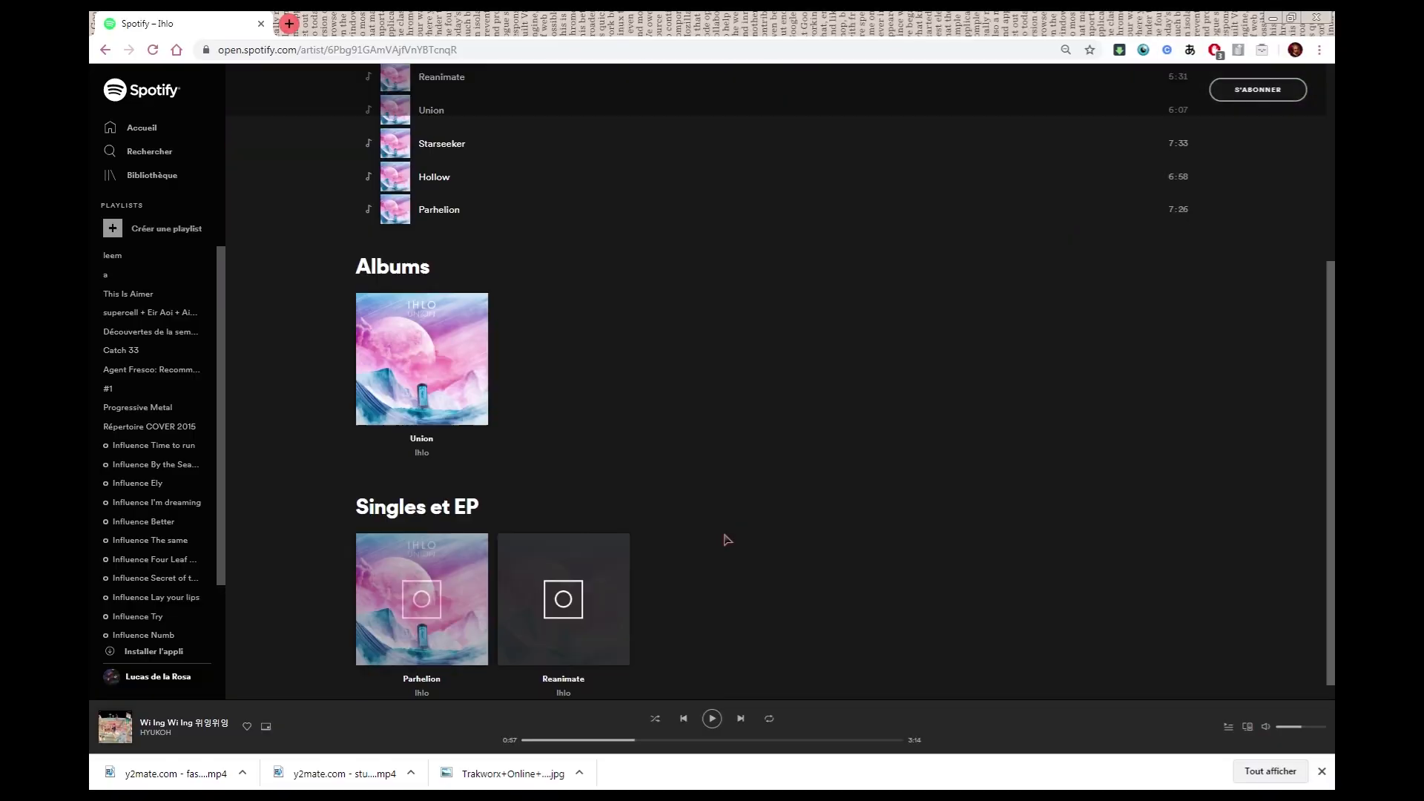
scroll(727, 540, up, 10)
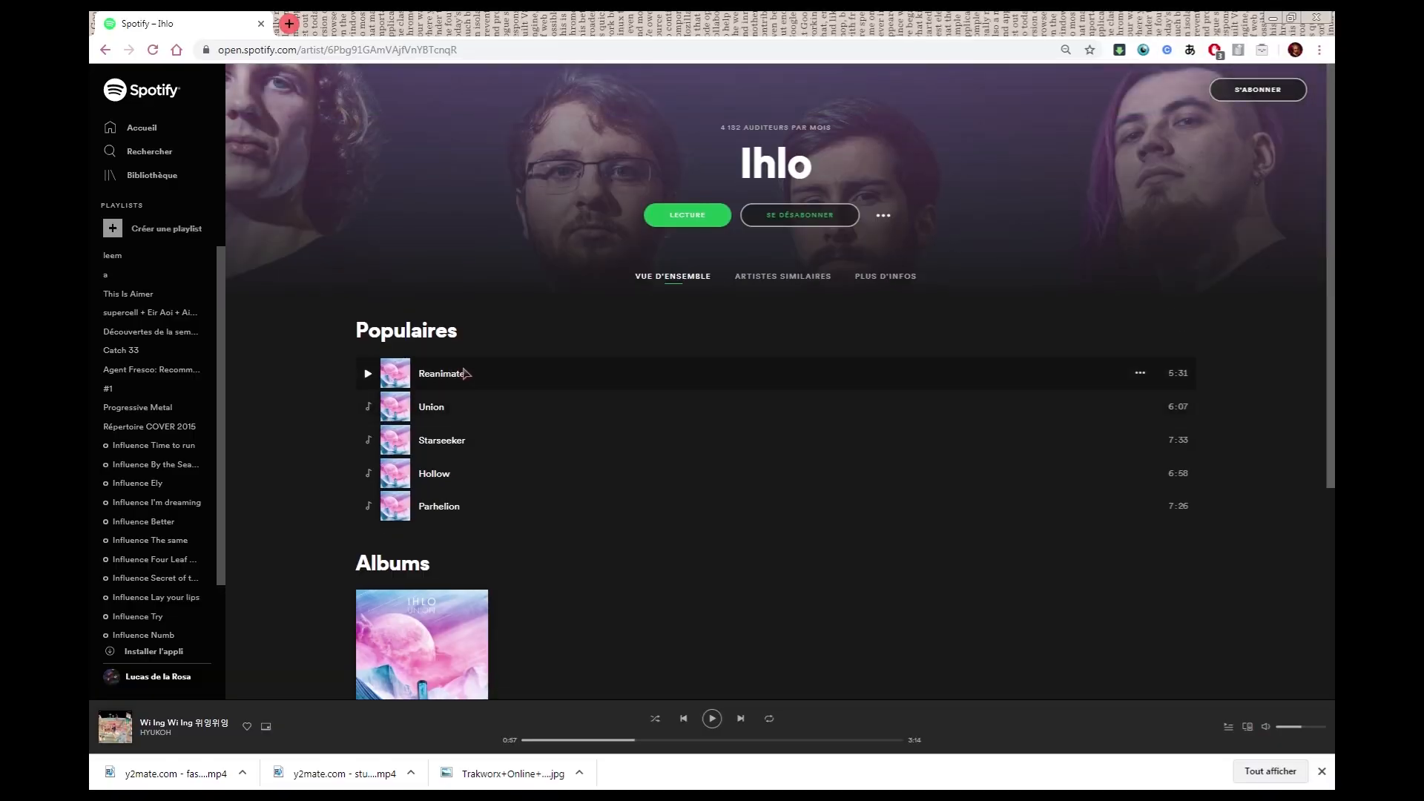